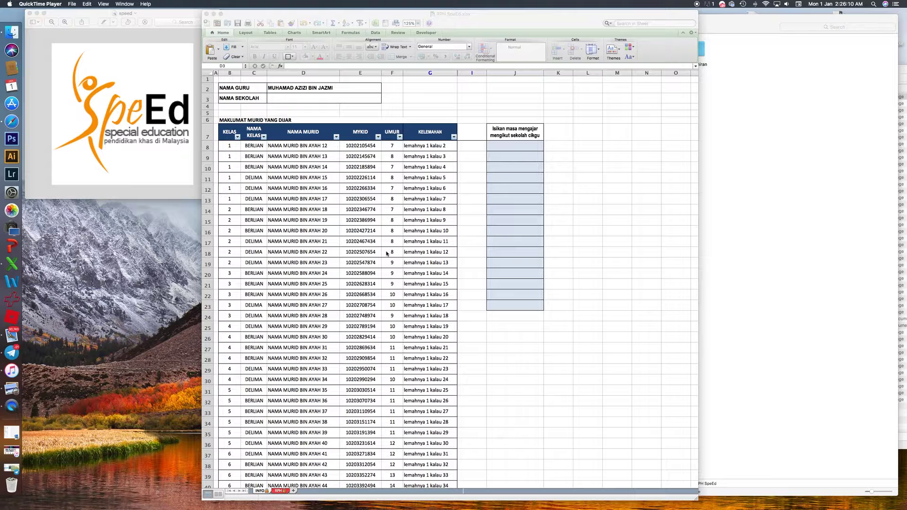
# Step: Enter 'SK BANDAR RINCHING, SEMENYIH, SELANGOR.' as the school name in cell D3
pyautogui.click(495, 20)
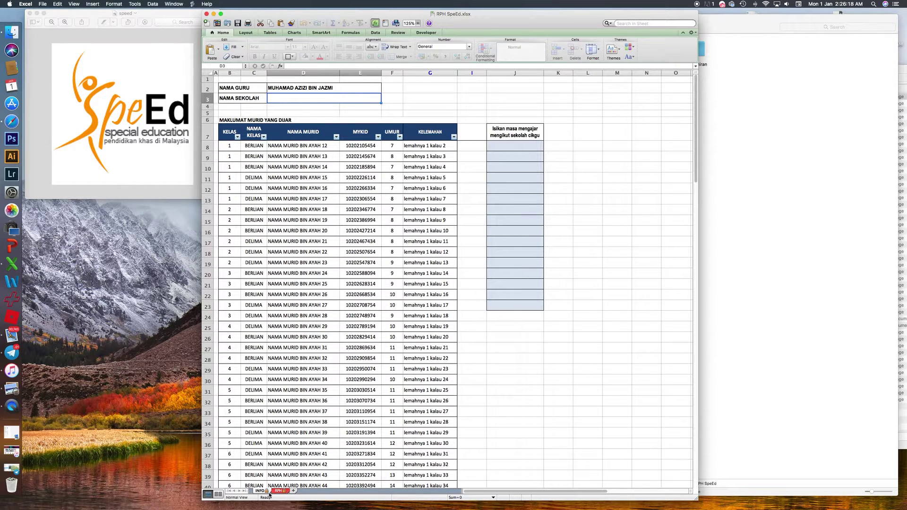
pyautogui.moveTo(268, 496); pyautogui.dragTo(40, 71)
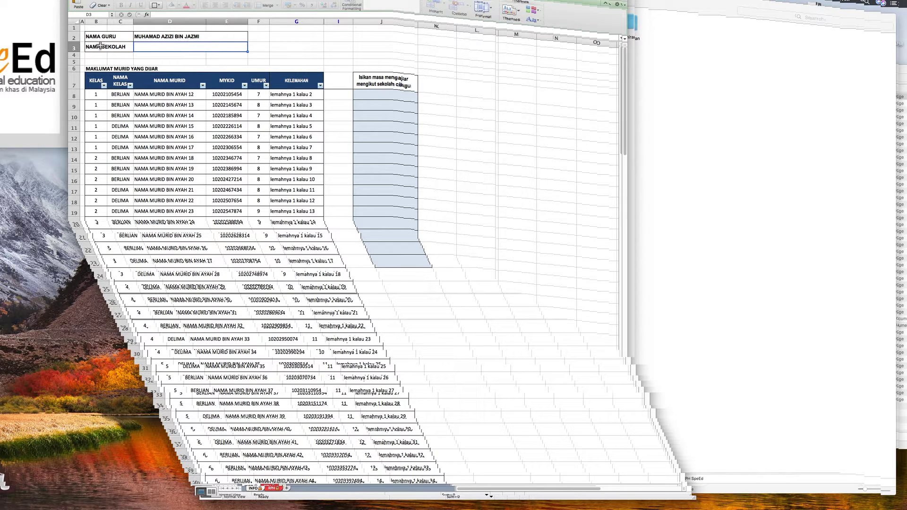
pyautogui.doubleClick(150, 46)
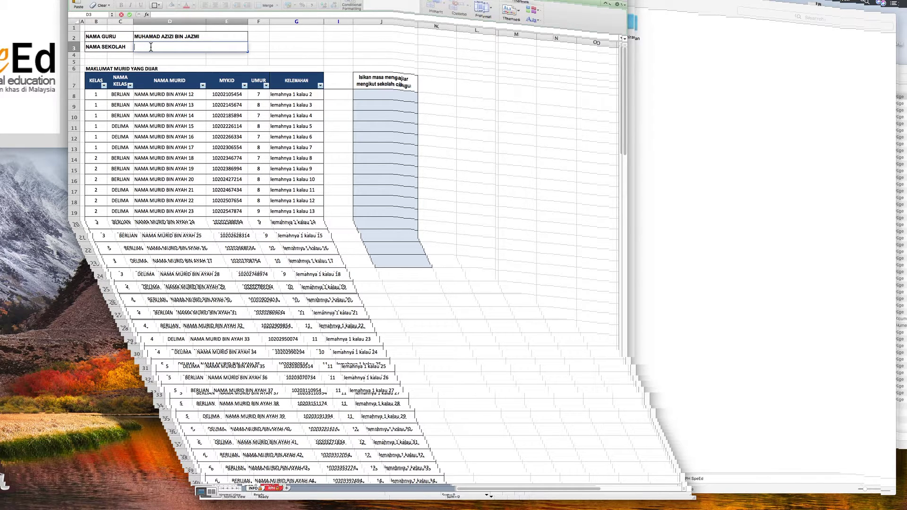
pyautogui.write('SK BANDAR RINCHING')
pyautogui.write(', SEMENYIH, SELANGOR')
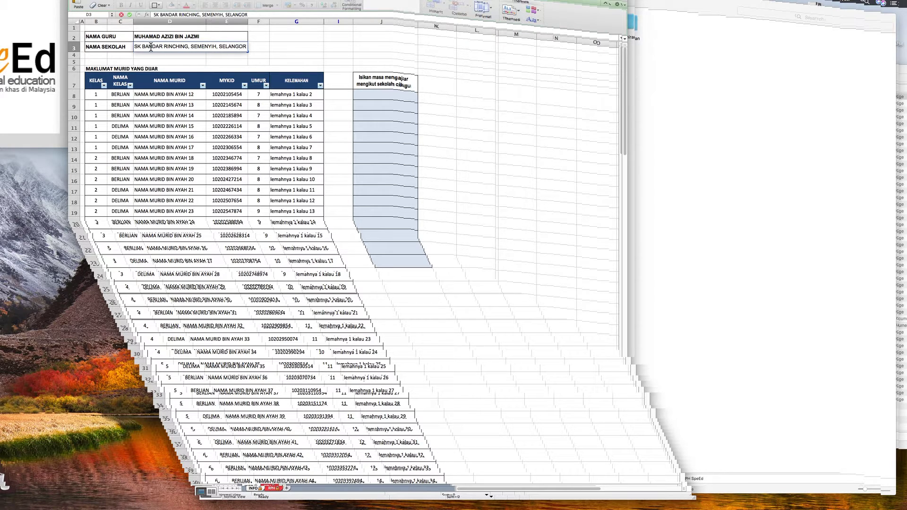
pyautogui.write('.')
pyautogui.press('Return')
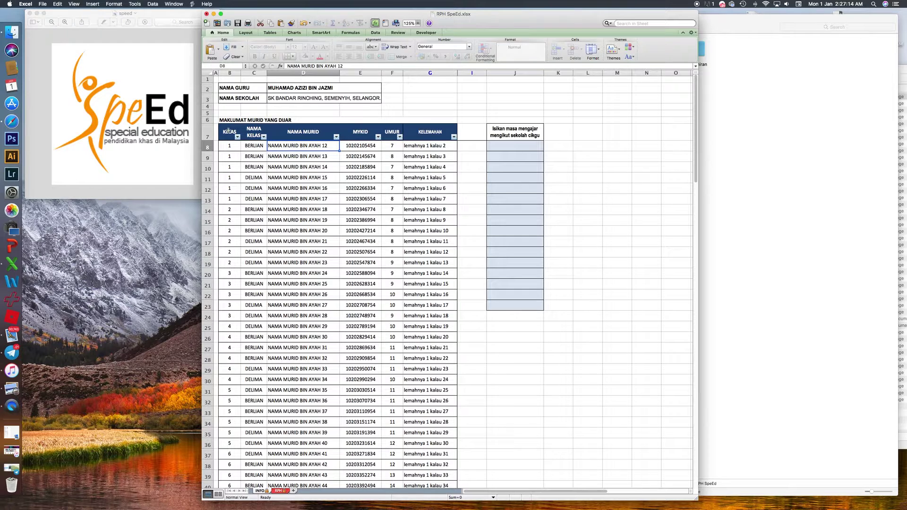
# Step: Review row 8's class, name, MyKID, age and weakness entries, then select teaching-time cells J8:J23
pyautogui.click(230, 147)
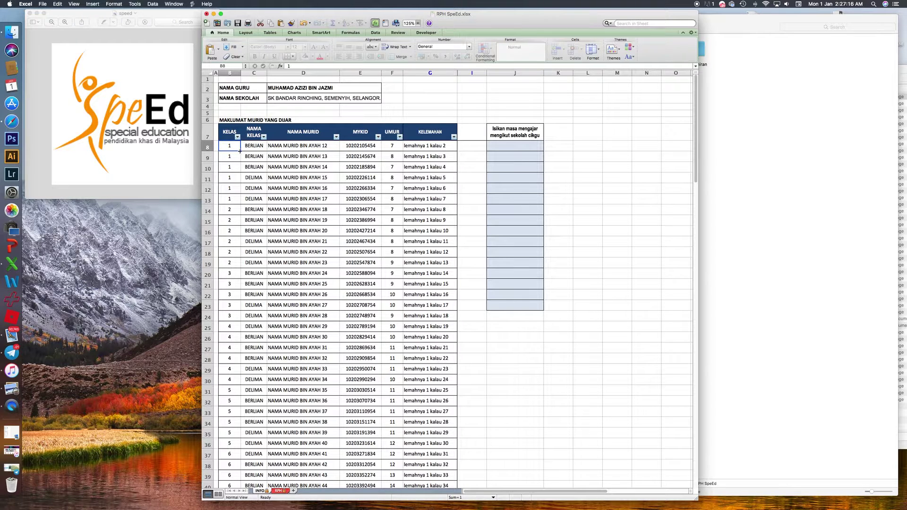
pyautogui.click(250, 148)
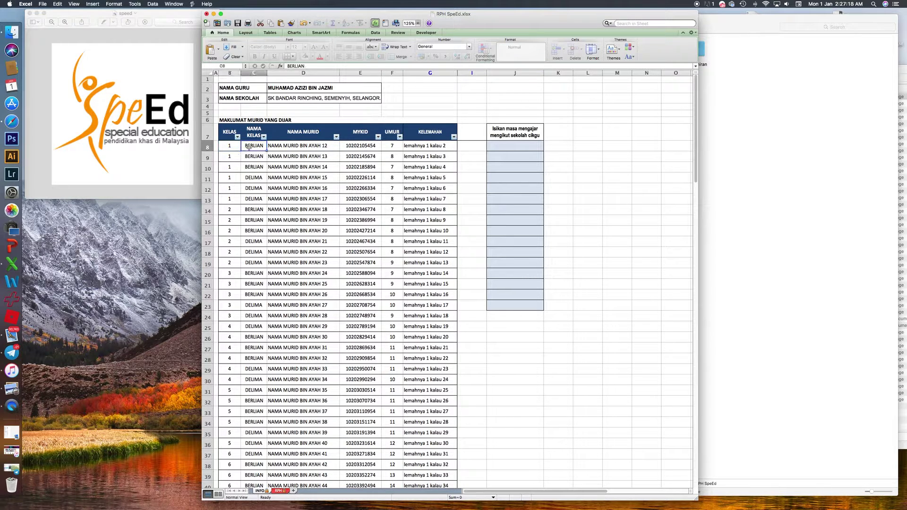
pyautogui.click(305, 149)
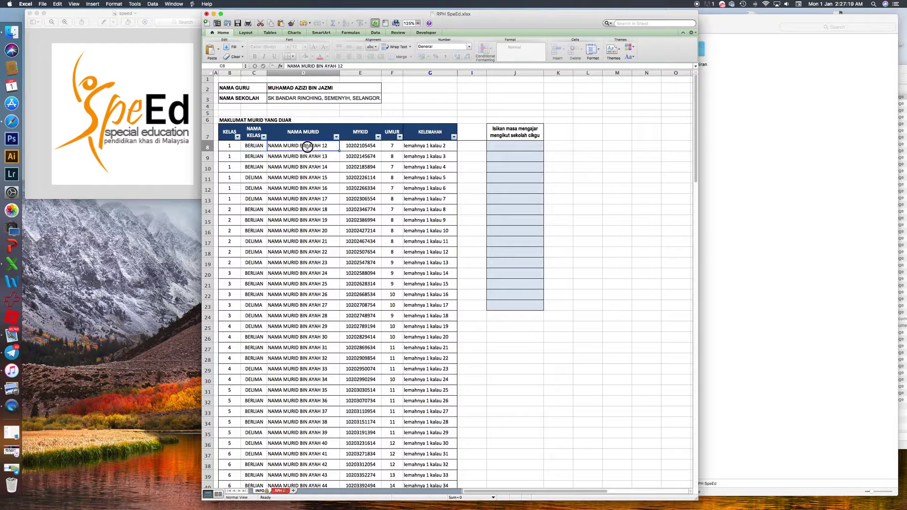
pyautogui.click(361, 148)
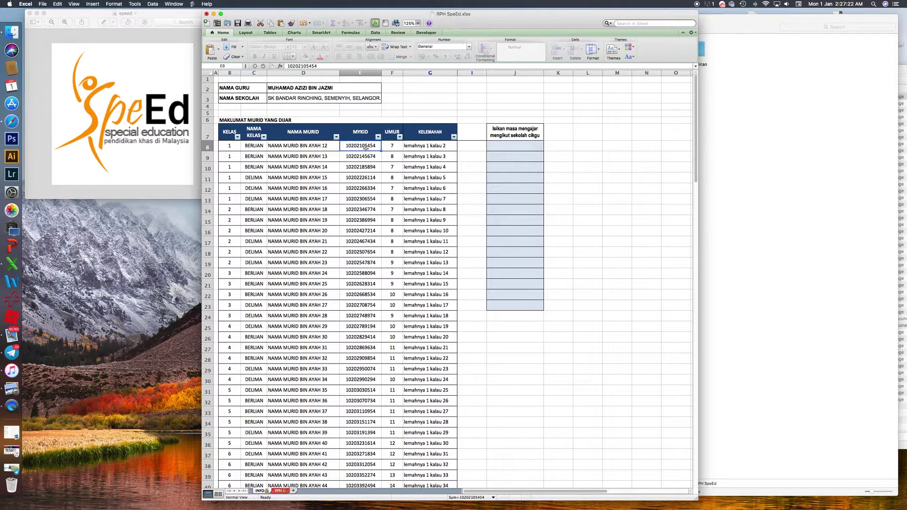
pyautogui.click(394, 148)
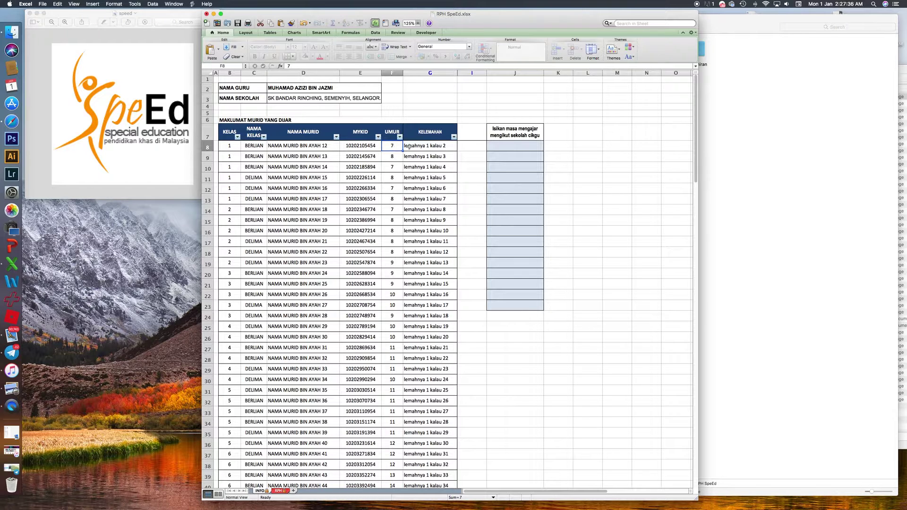
pyautogui.click(414, 147)
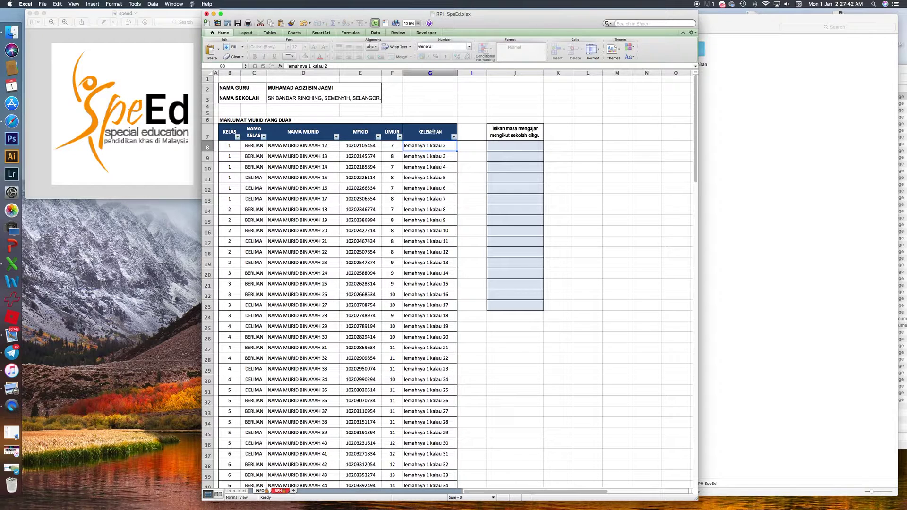
pyautogui.click(513, 144)
pyautogui.moveTo(513, 145); pyautogui.dragTo(510, 299)
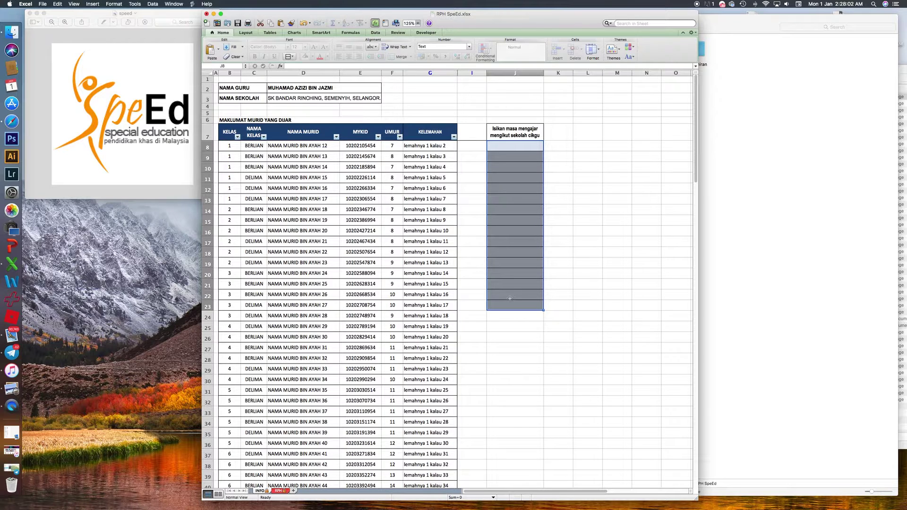
# Step: Enter the teaching times 7:30 through 1:30 in half-hour steps down J8:J20
pyautogui.click(511, 145)
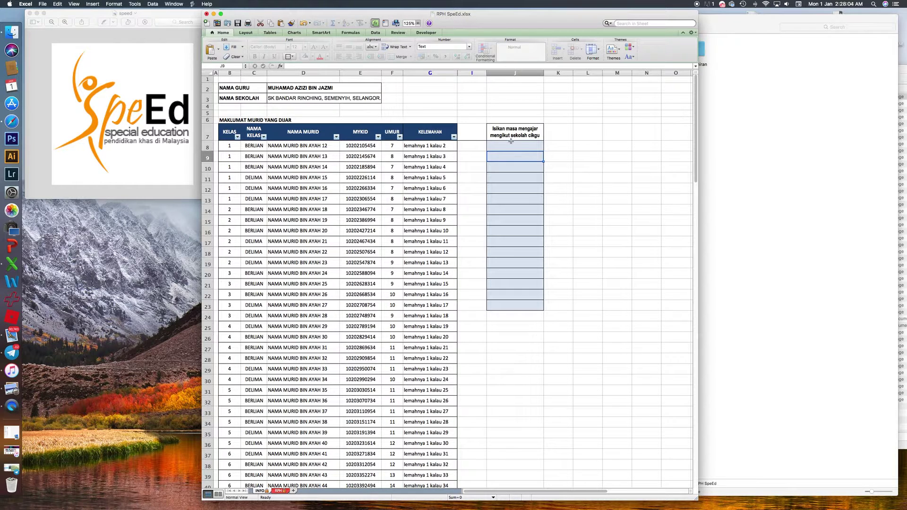
pyautogui.write('7:30')
pyautogui.press('Return')
pyautogui.write('8:00')
pyautogui.press('Return')
pyautogui.write('8:')
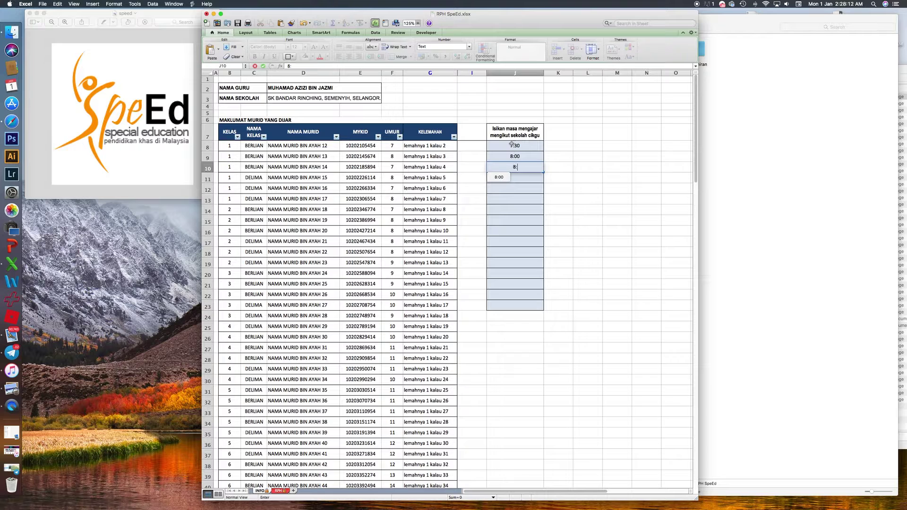
pyautogui.write('30')
pyautogui.press('Return')
pyautogui.write('9')
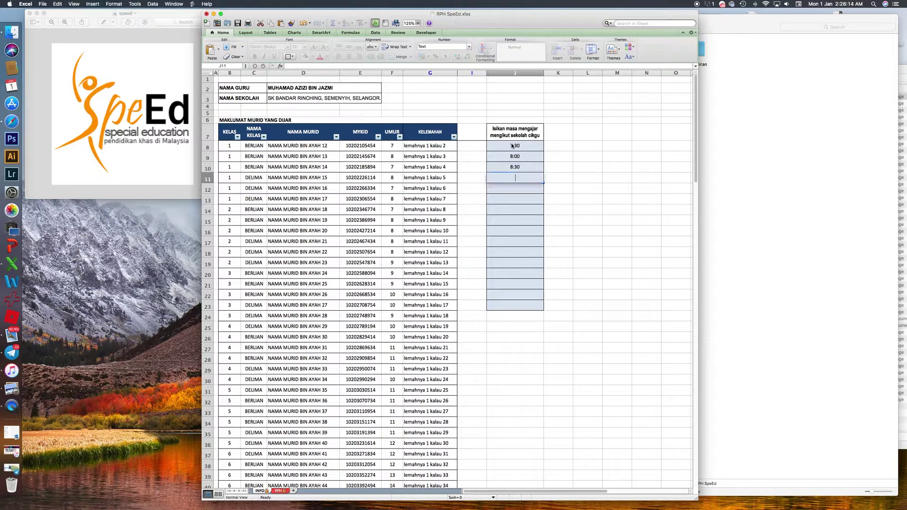
pyautogui.write(':00')
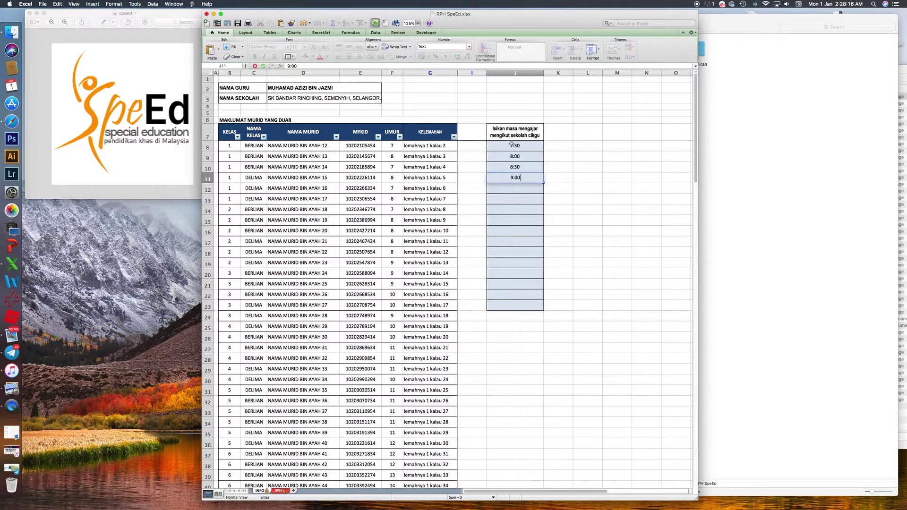
pyautogui.press('Return')
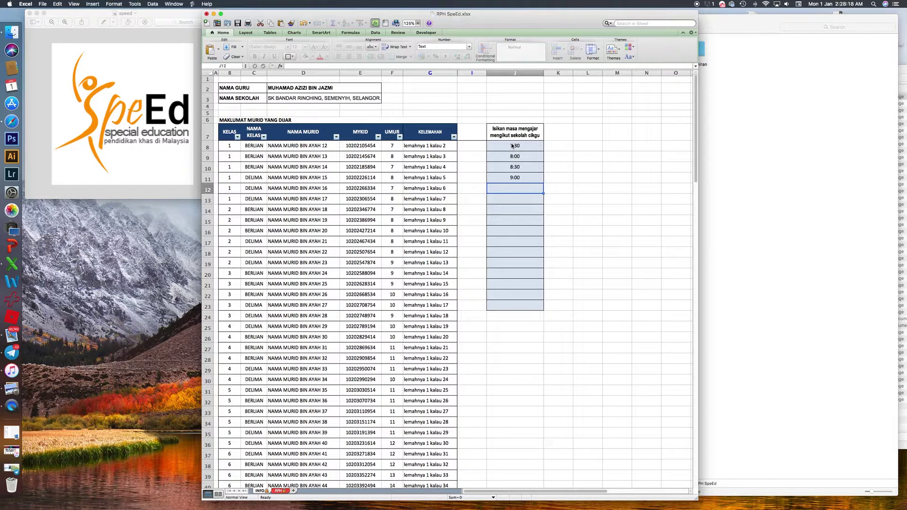
pyautogui.write('9:30')
pyautogui.press('Return')
pyautogui.write('10:00')
pyautogui.press('Return')
pyautogui.write('10:')
pyautogui.press('Return')
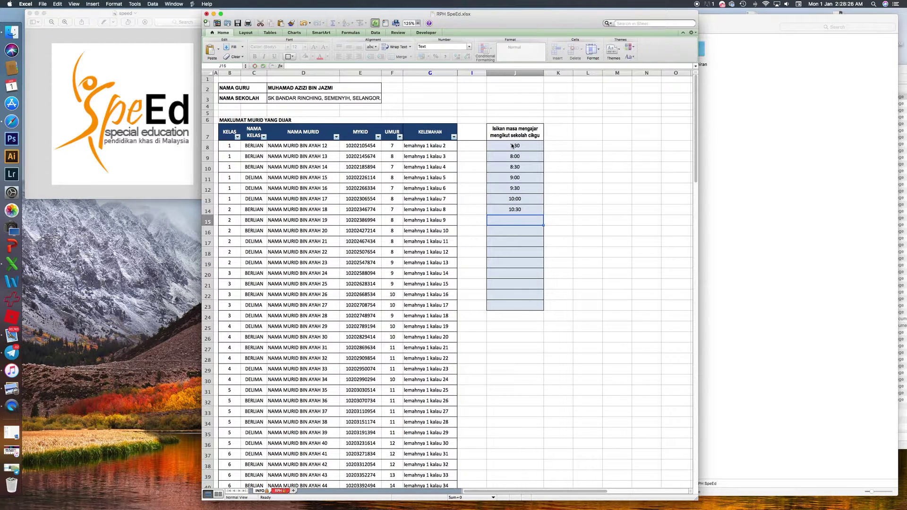
pyautogui.write('11:00')
pyautogui.press('Return')
pyautogui.write('11:30')
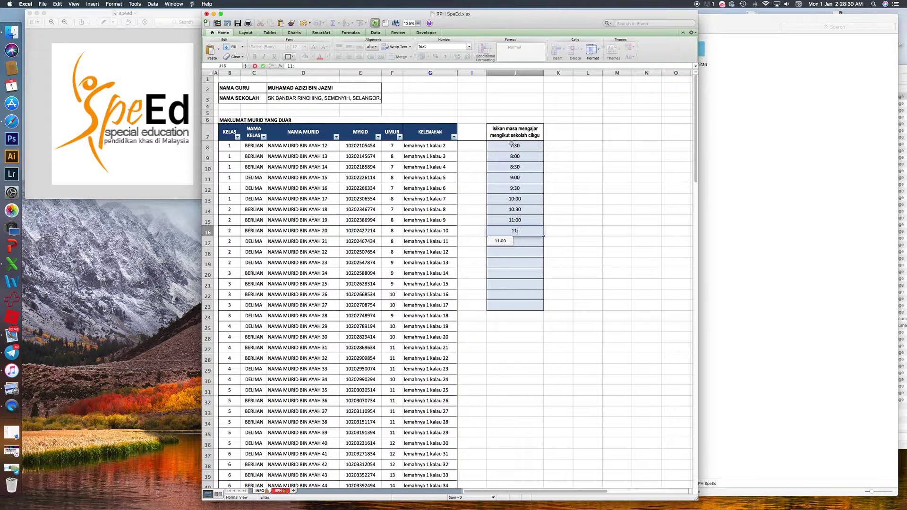
pyautogui.press('Return')
pyautogui.write('12:00')
pyautogui.press('Return')
pyautogui.write('12:30')
pyautogui.press('Return')
pyautogui.write('1:00')
pyautogui.press('Return')
pyautogui.write('1:30')
pyautogui.press('Return')
# Step: Add CONTOH, MASA and SEKOLAH in J21:J23 and select the filled range J8:J23
pyautogui.press('Return')
pyautogui.press('Return')
pyautogui.hotkey('shift', 'Return')
pyautogui.hotkey('shift', 'Return')
pyautogui.write('CONTOH')
pyautogui.press('Return')
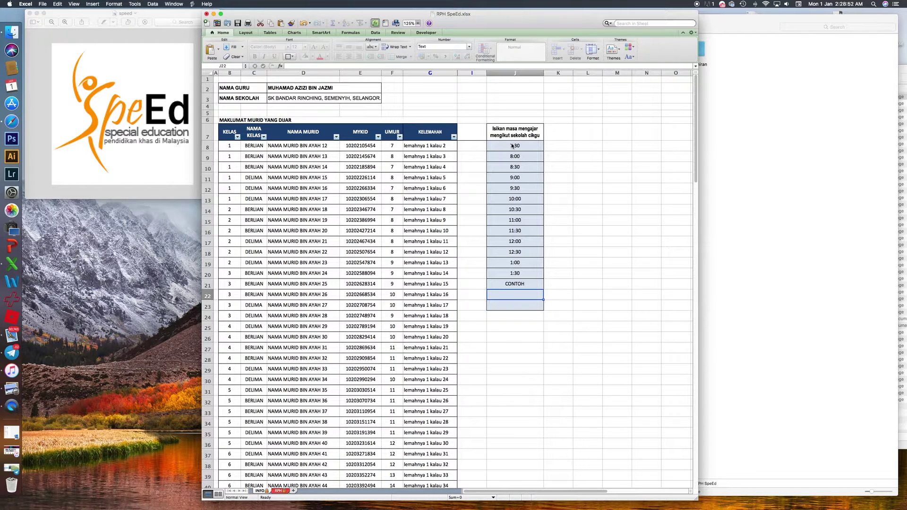
pyautogui.write('MASA')
pyautogui.press('Return')
pyautogui.write('SEKOLAH')
pyautogui.press('Return')
pyautogui.moveTo(514, 146); pyautogui.dragTo(517, 314)
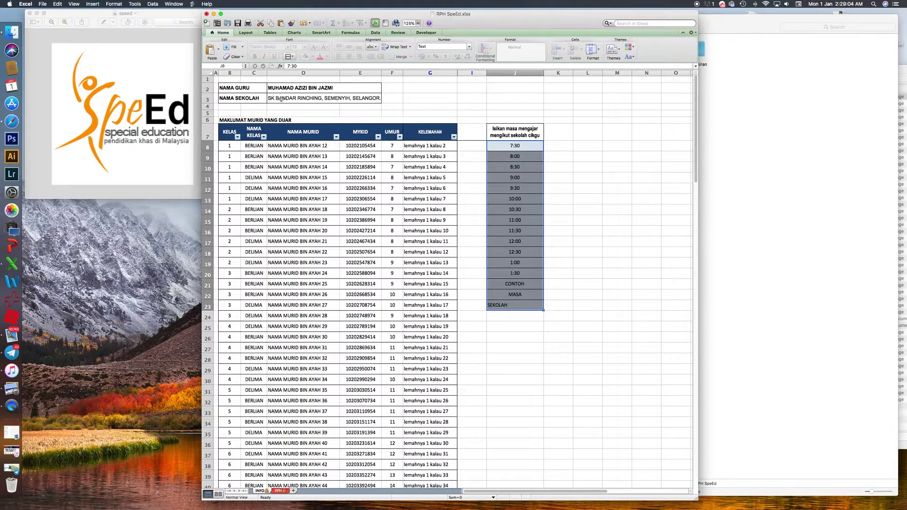
pyautogui.click(281, 99)
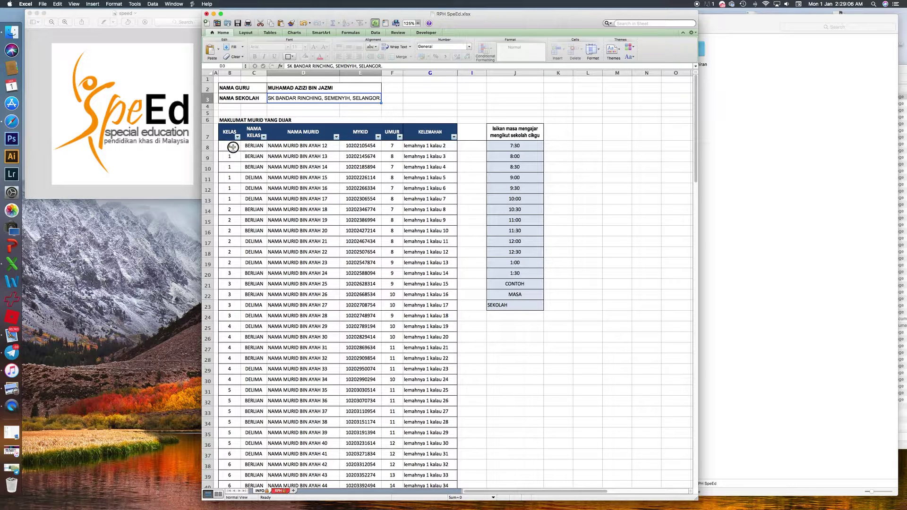
pyautogui.moveTo(232, 145); pyautogui.dragTo(359, 294)
pyautogui.scroll(-5, 352, 294)
pyautogui.scroll(-3, 352, 293)
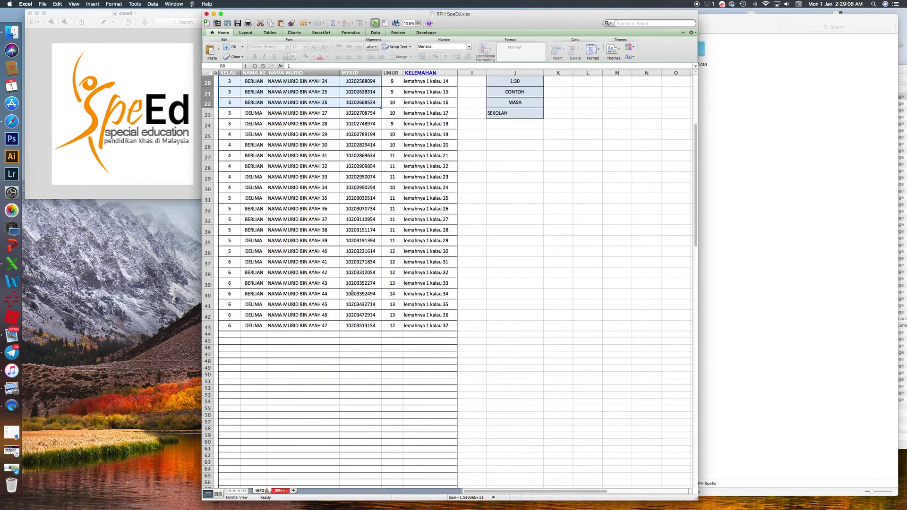
pyautogui.scroll(-5, 377, 295)
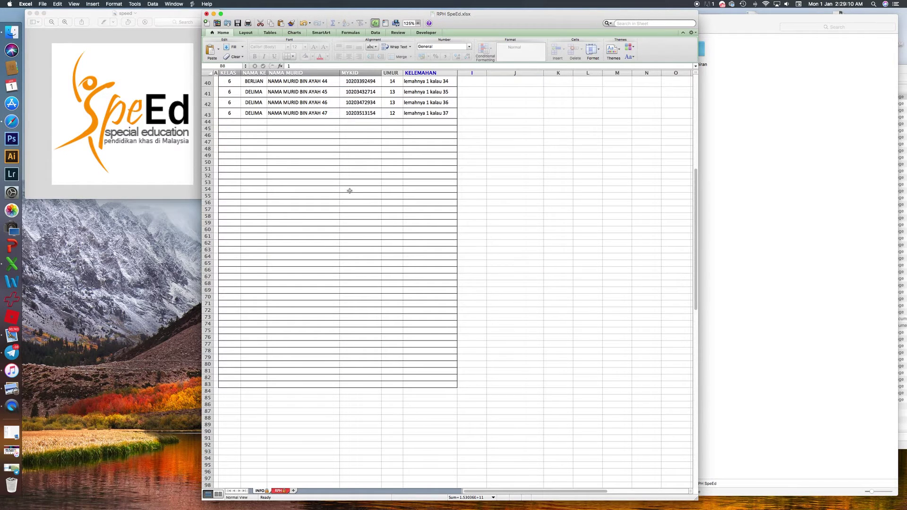
pyautogui.click(417, 113)
pyautogui.press('Down')
pyautogui.press('Down')
pyautogui.press('Down')
pyautogui.press('Down')
pyautogui.press('Down')
pyautogui.press('Down')
pyautogui.press('Down')
pyautogui.press('Down')
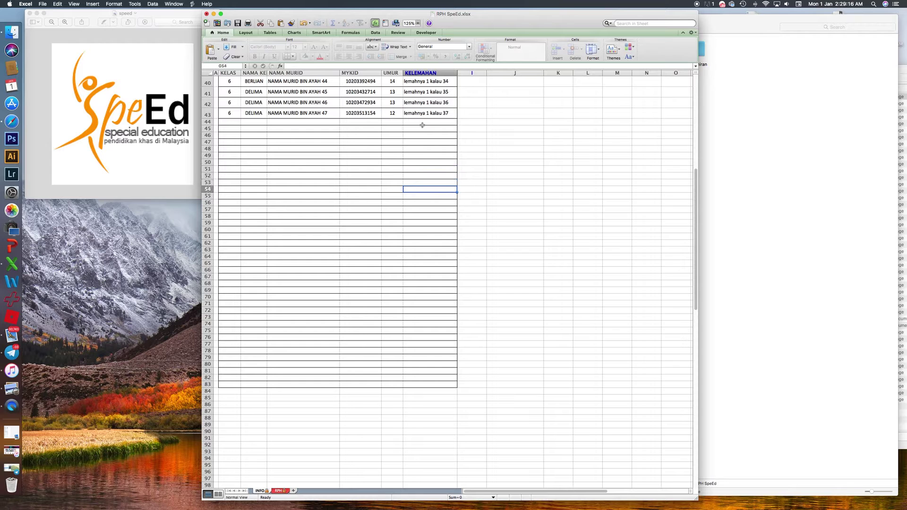
pyautogui.click(426, 378)
pyautogui.press('Tab')
pyautogui.press('Right')
pyautogui.press('Right')
pyautogui.press('Right')
pyautogui.press('Down')
pyautogui.press('Down')
pyautogui.press('Down')
pyautogui.press('Left')
pyautogui.write('ADADS')
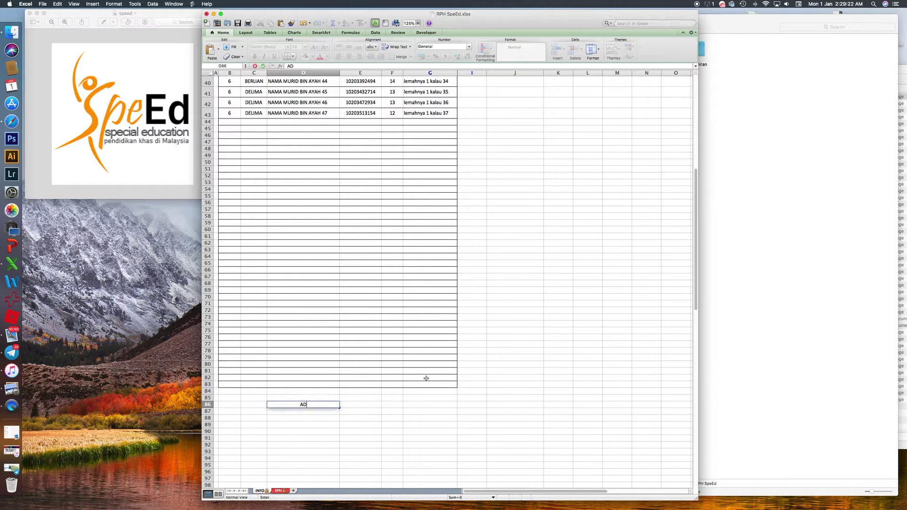
pyautogui.press('BackSpace')
pyautogui.press('BackSpace')
pyautogui.press('BackSpace')
pyautogui.press('BackSpace')
pyautogui.press('BackSpace')
pyautogui.scroll(-5, 416, 387)
pyautogui.click(392, 408)
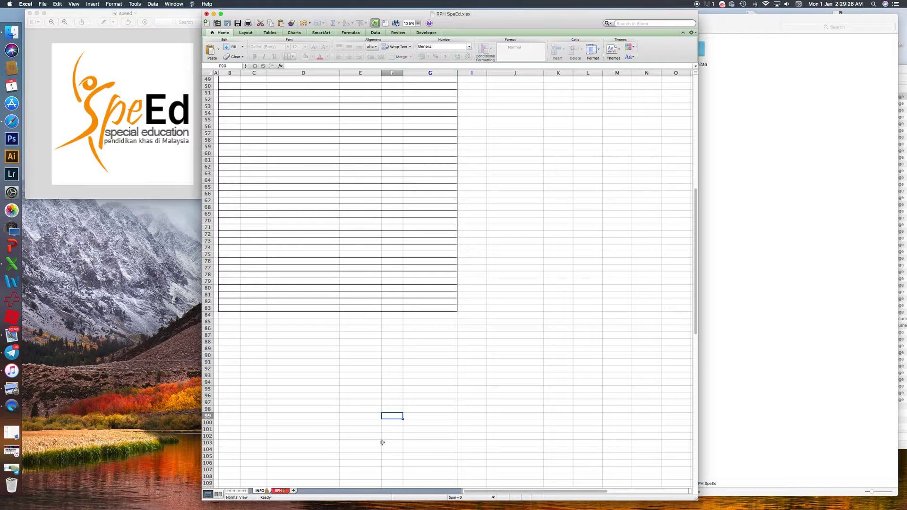
pyautogui.scroll(-10, 380, 445)
pyautogui.scroll(-3, 354, 443)
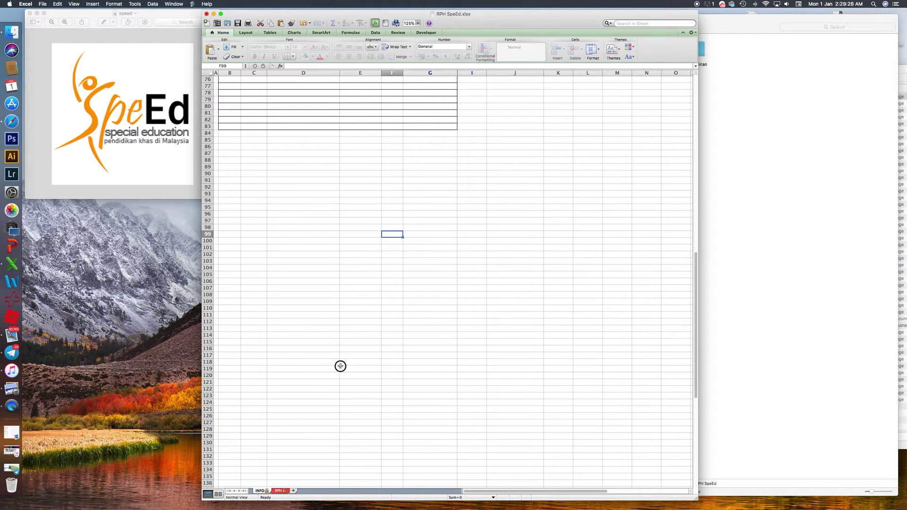
pyautogui.click(302, 234)
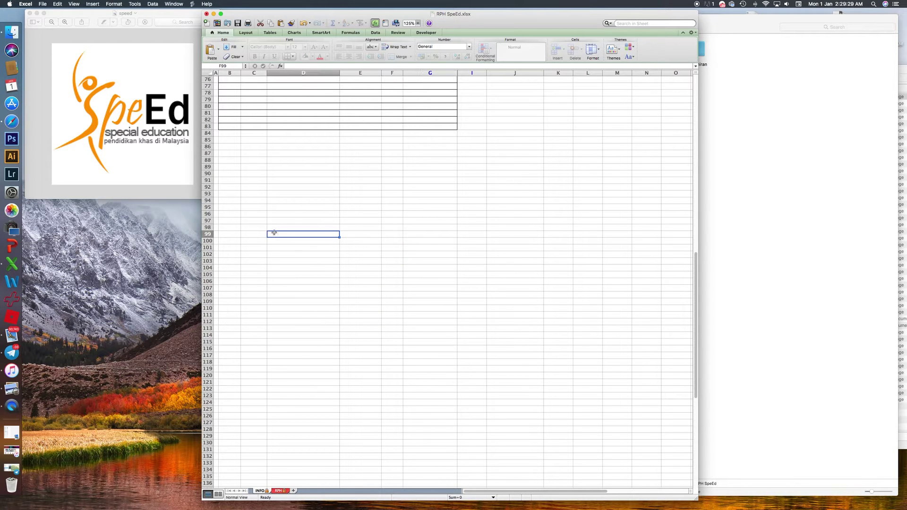
pyautogui.click(229, 235)
pyautogui.moveTo(231, 114); pyautogui.dragTo(286, 236)
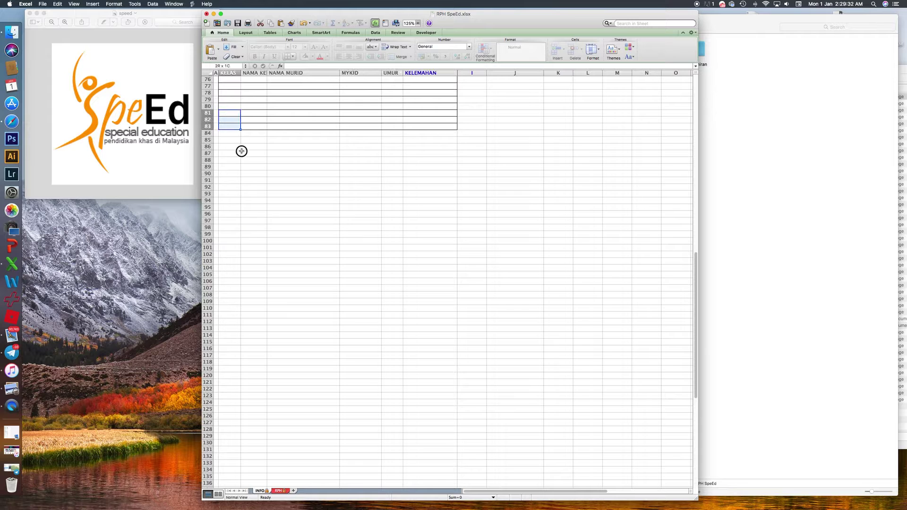
pyautogui.click(411, 112)
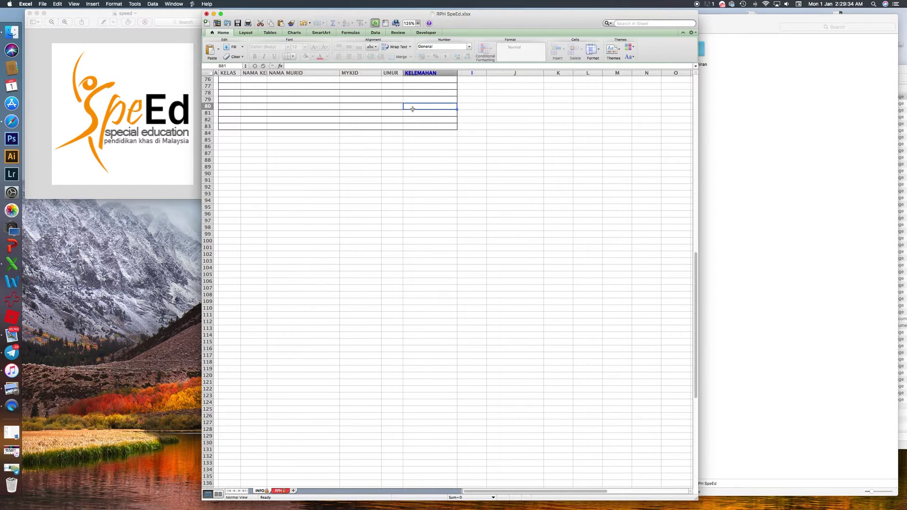
pyautogui.moveTo(436, 112); pyautogui.dragTo(230, 236)
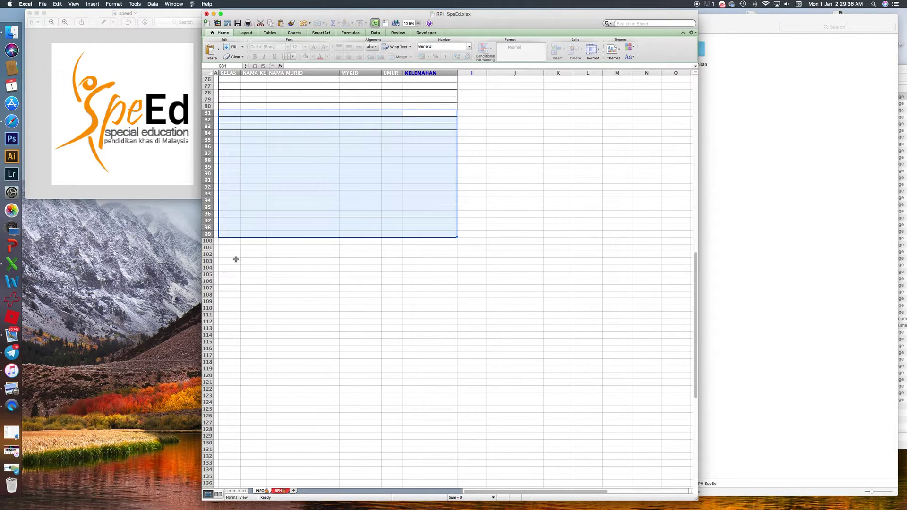
pyautogui.click(279, 183)
pyautogui.scroll(5, 279, 182)
pyautogui.scroll(10, 279, 183)
pyautogui.scroll(5, 279, 182)
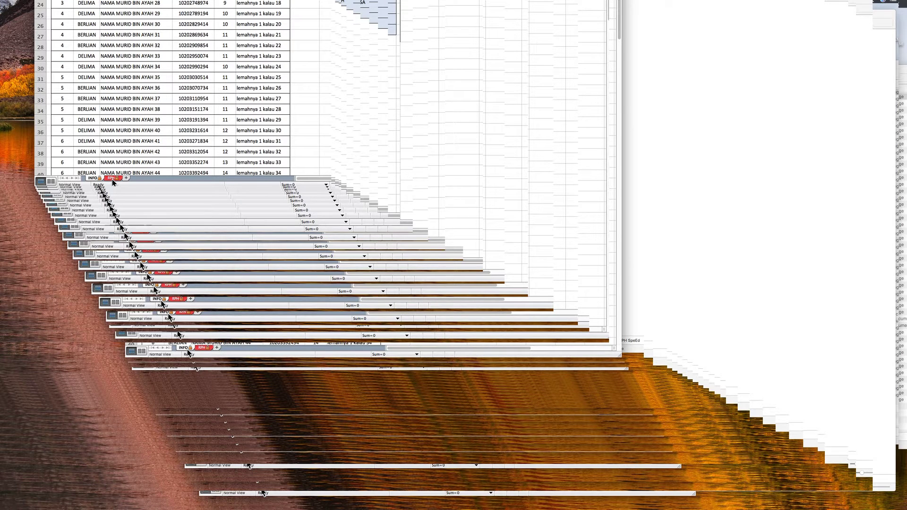
# Step: Switch to the RPH sheet and collapse the ribbon to enlarge the form view
pyautogui.click(114, 179)
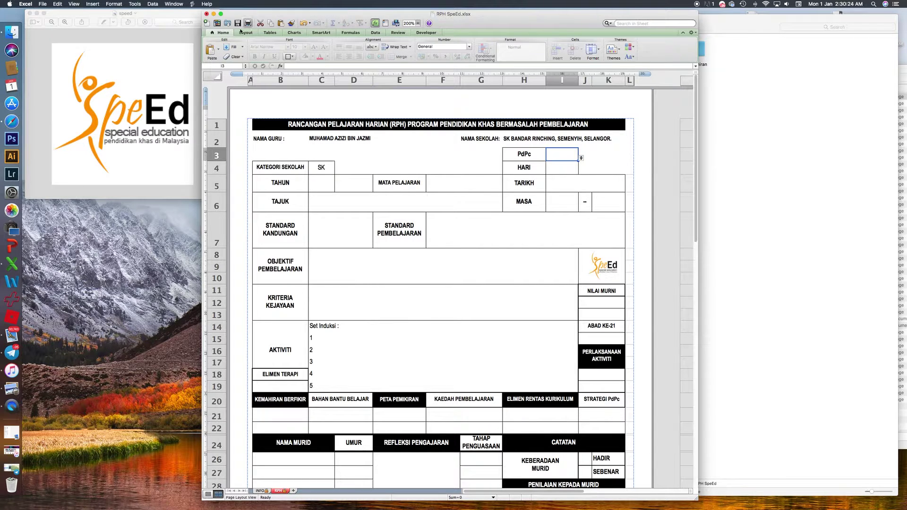
pyautogui.click(221, 32)
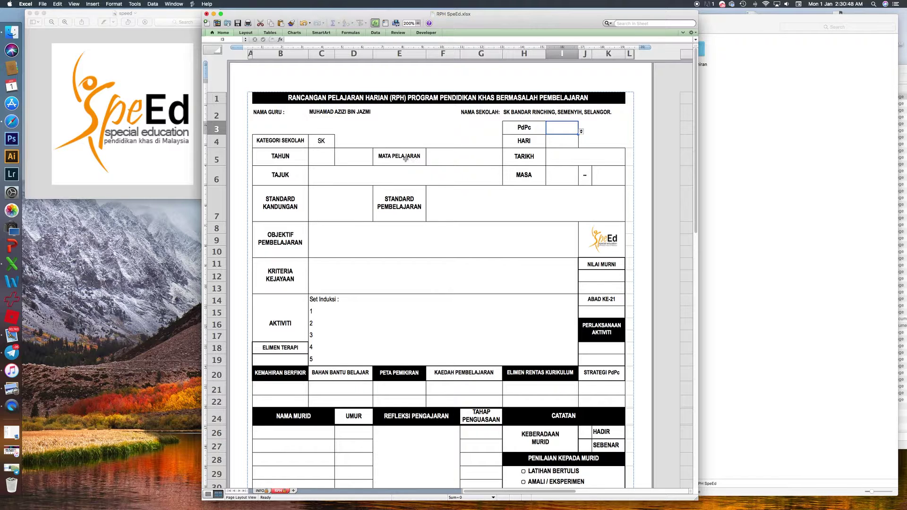
pyautogui.click(330, 160)
pyautogui.click(337, 163)
pyautogui.click(338, 163)
pyautogui.click(351, 157)
pyautogui.click(376, 163)
pyautogui.click(375, 162)
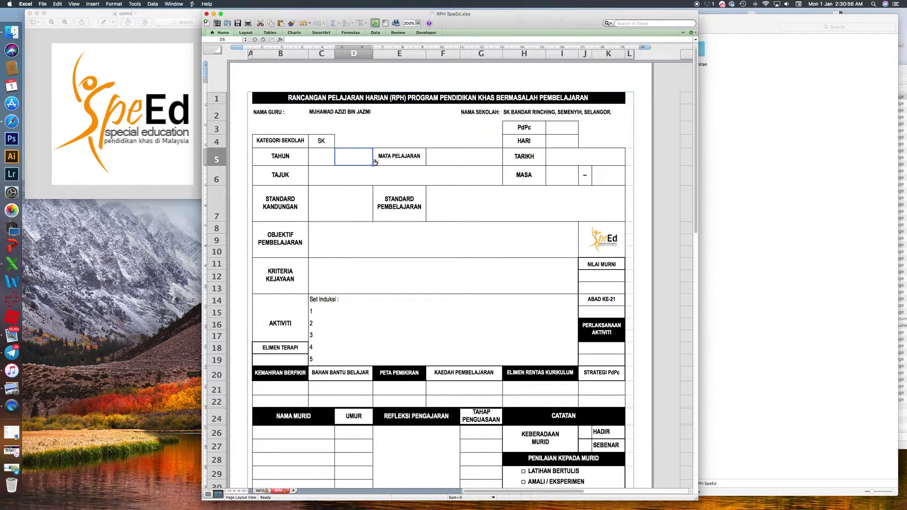
pyautogui.click(376, 163)
pyautogui.click(376, 163)
pyautogui.click(477, 161)
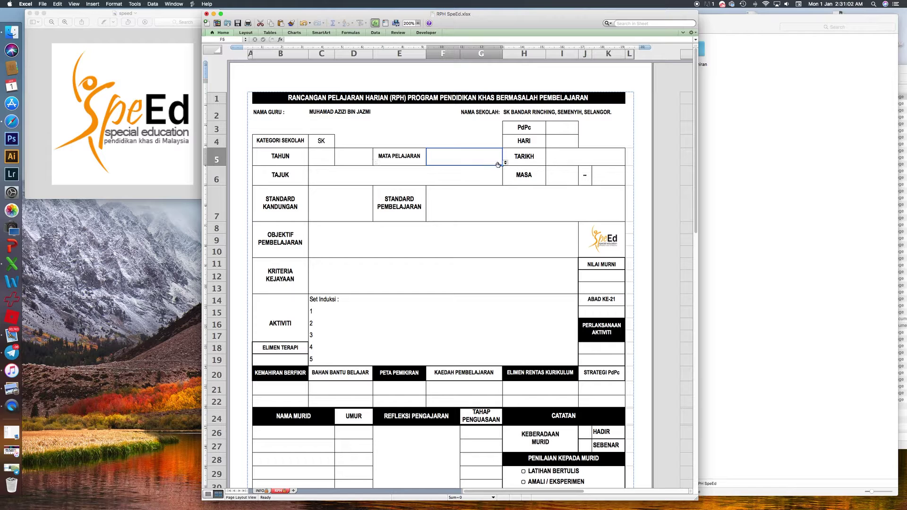
pyautogui.click(505, 163)
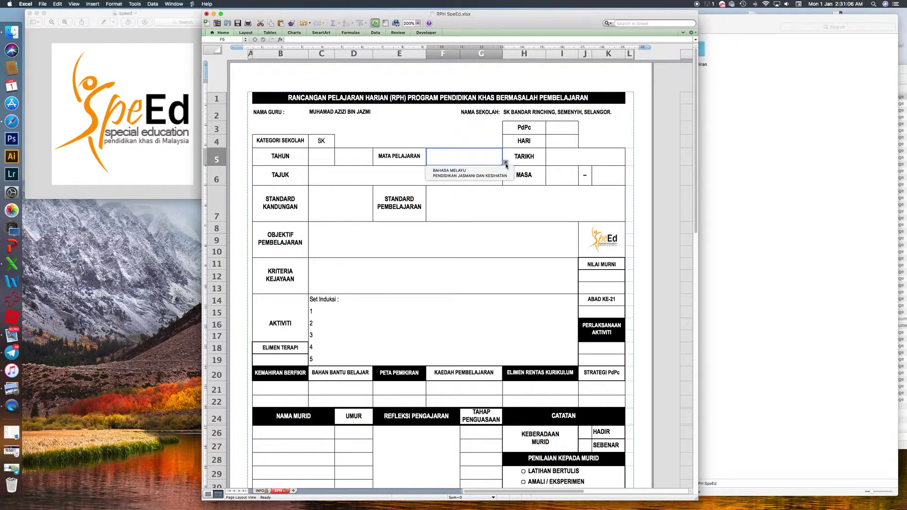
pyautogui.click(506, 164)
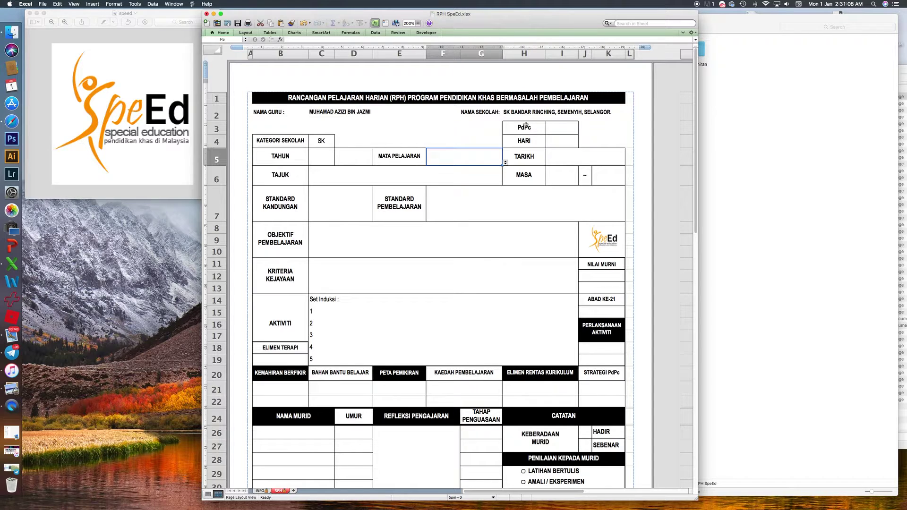
pyautogui.click(557, 128)
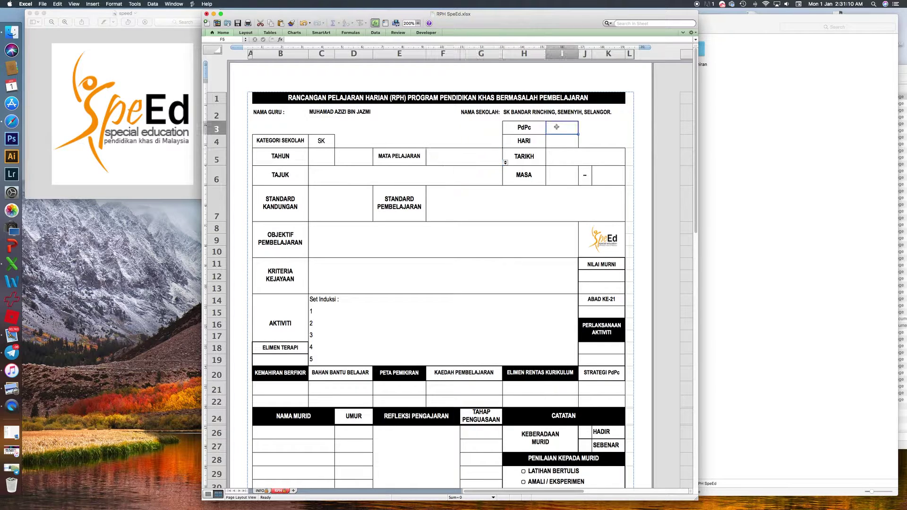
pyautogui.click(581, 132)
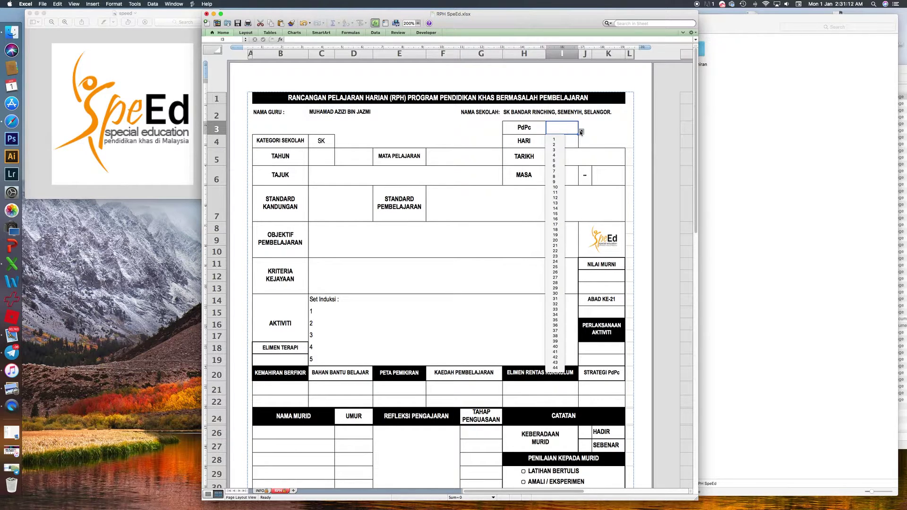
pyautogui.click(582, 132)
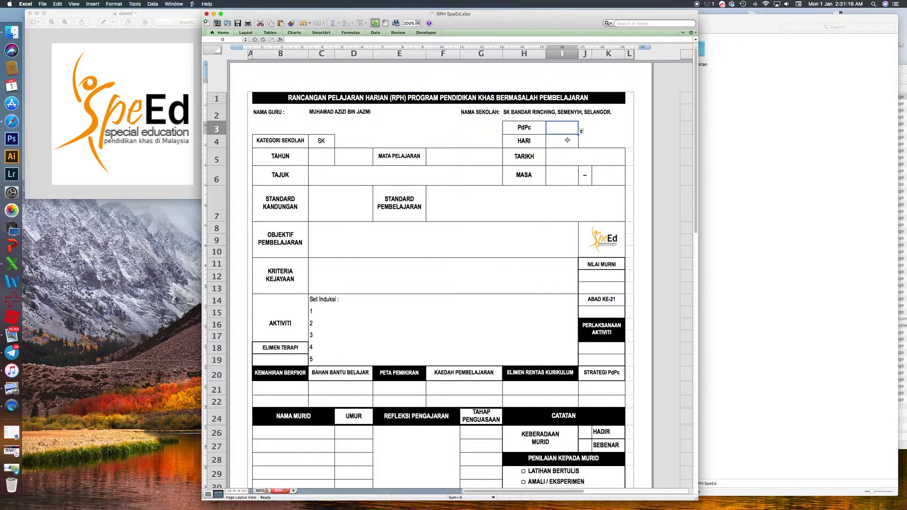
pyautogui.click(567, 140)
pyautogui.click(583, 146)
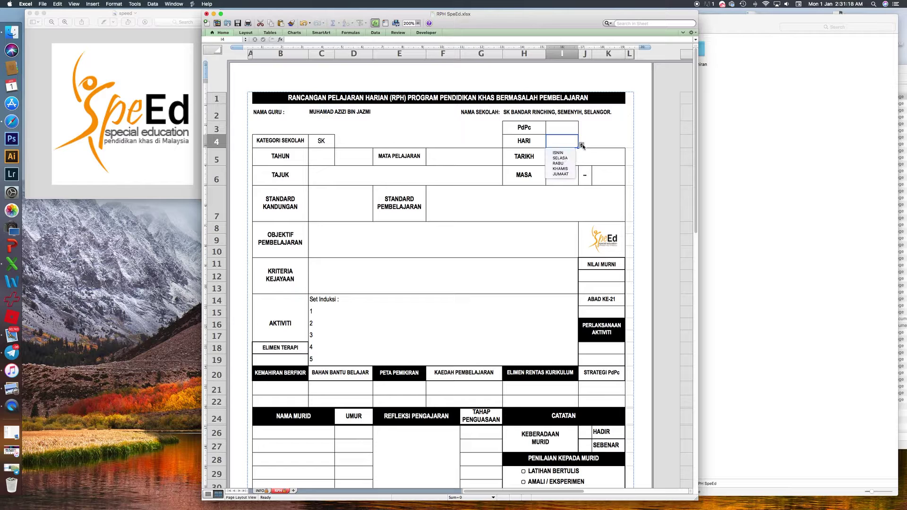
# Step: Enter 2 JANUARI 2018 as the lesson date in cell I5
pyautogui.click(565, 176)
pyautogui.click(568, 157)
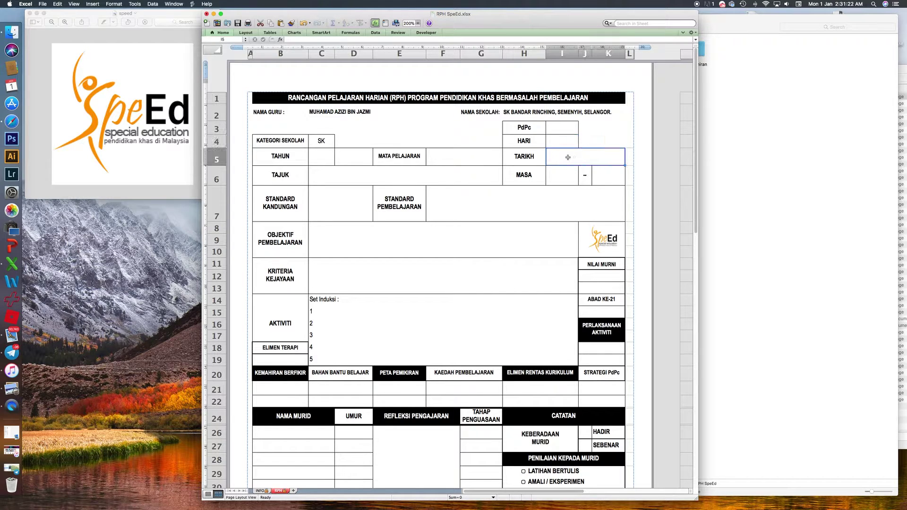
pyautogui.write('2 JAN')
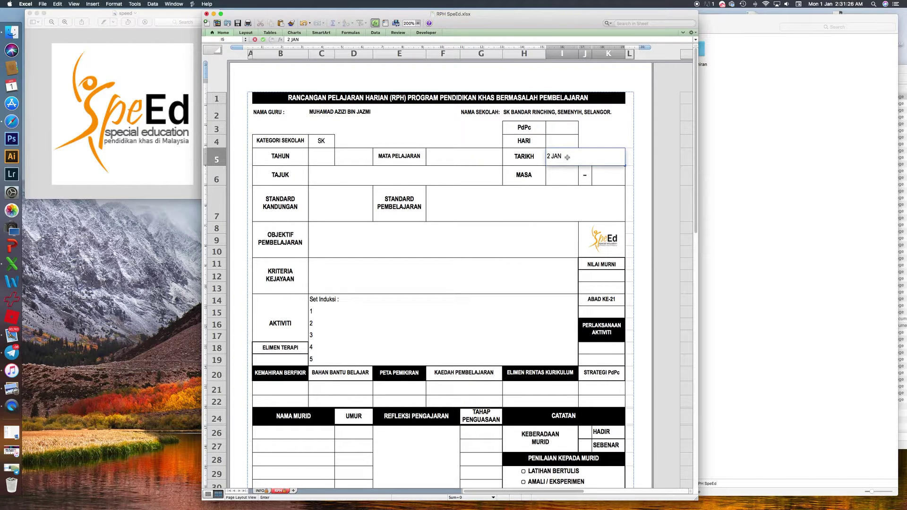
pyautogui.write('UARI 2018')
pyautogui.press('Return')
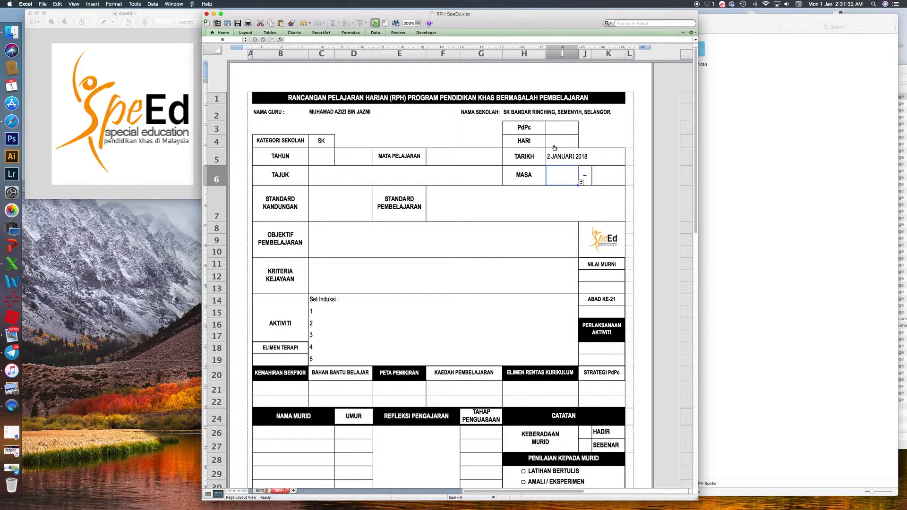
# Step: Set the MASA time in K6 to 8:00 from its dropdown list
pyautogui.click(581, 183)
pyautogui.click(581, 183)
pyautogui.click(581, 183)
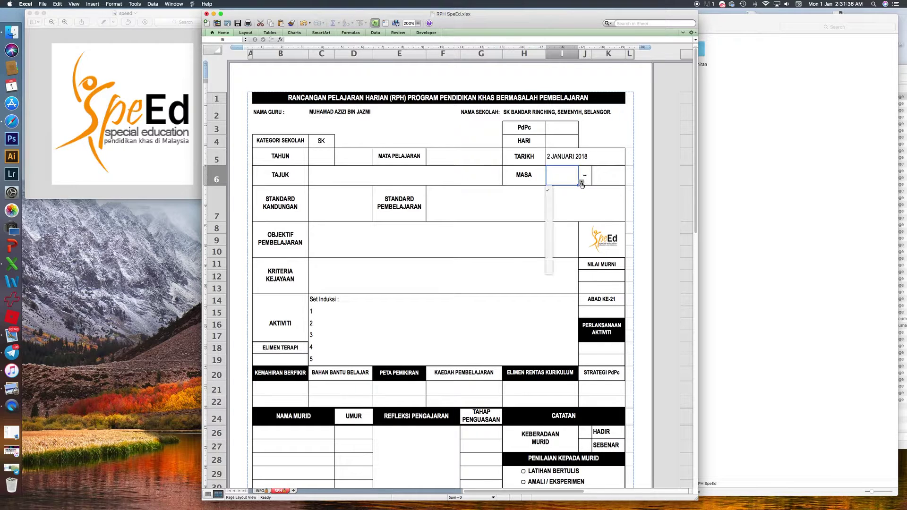
pyautogui.click(607, 182)
pyautogui.click(615, 181)
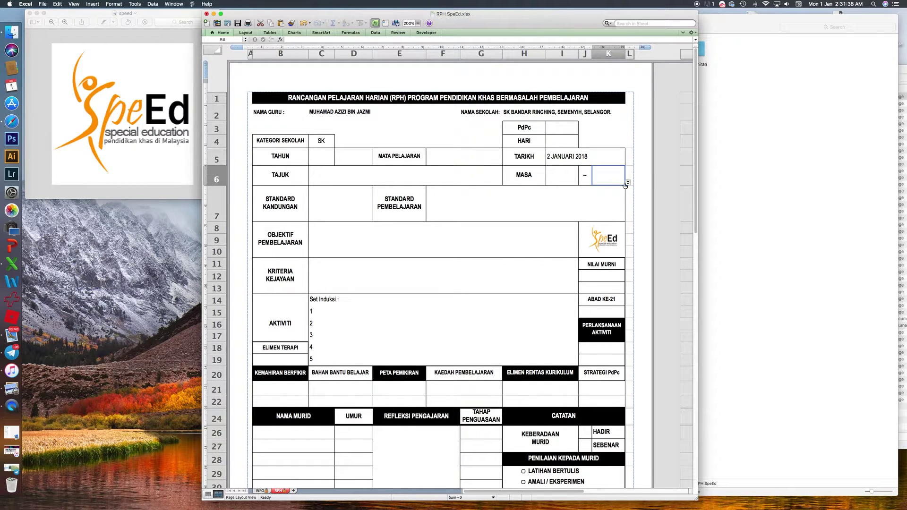
pyautogui.click(628, 183)
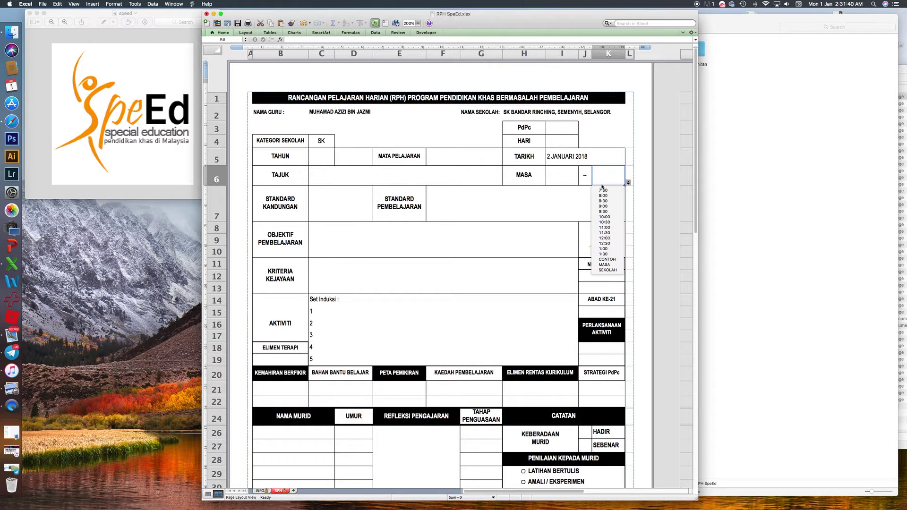
pyautogui.click(560, 177)
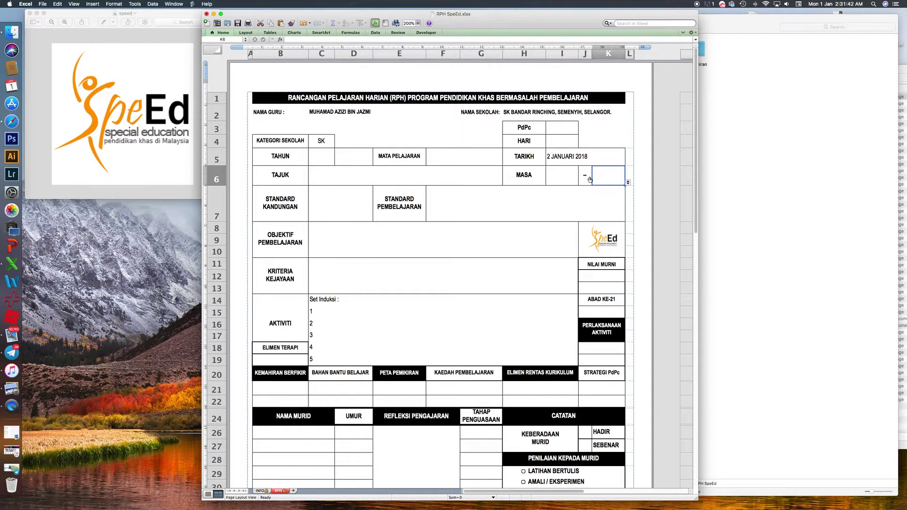
pyautogui.click(627, 182)
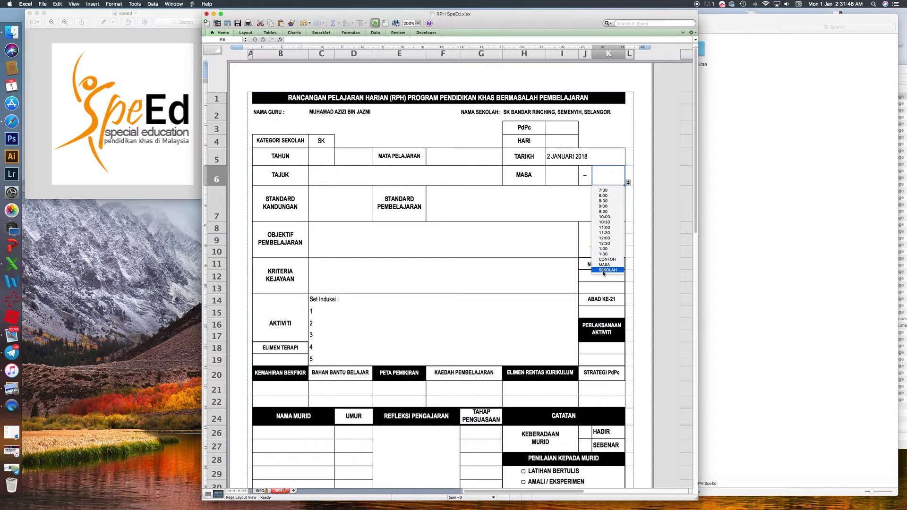
pyautogui.click(604, 190)
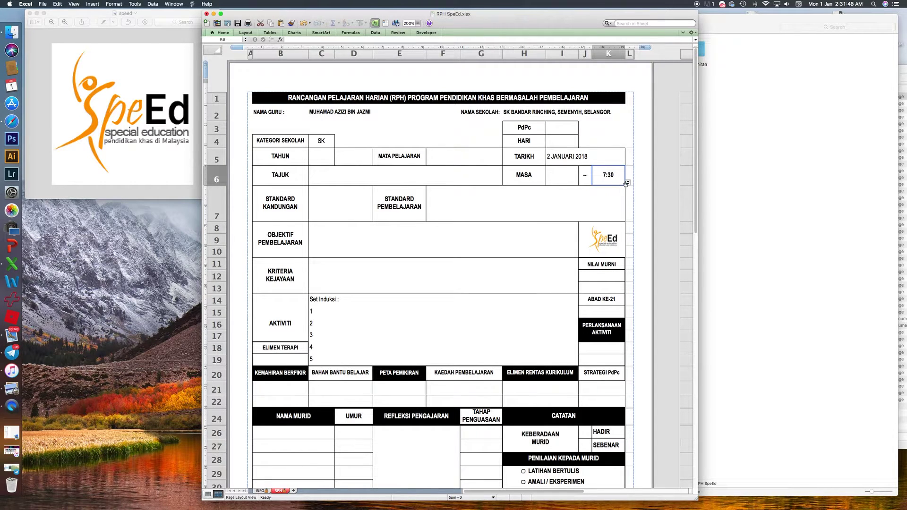
pyautogui.click(627, 182)
pyautogui.click(609, 196)
pyautogui.click(365, 204)
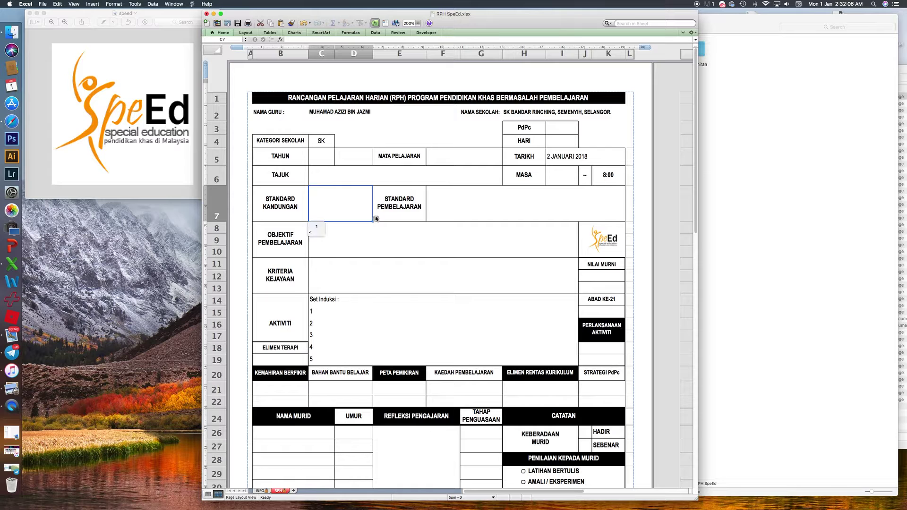
# Step: Type NYATAKAN OBJEKTIF CIKGU as the first learning-objective line
pyautogui.click(583, 209)
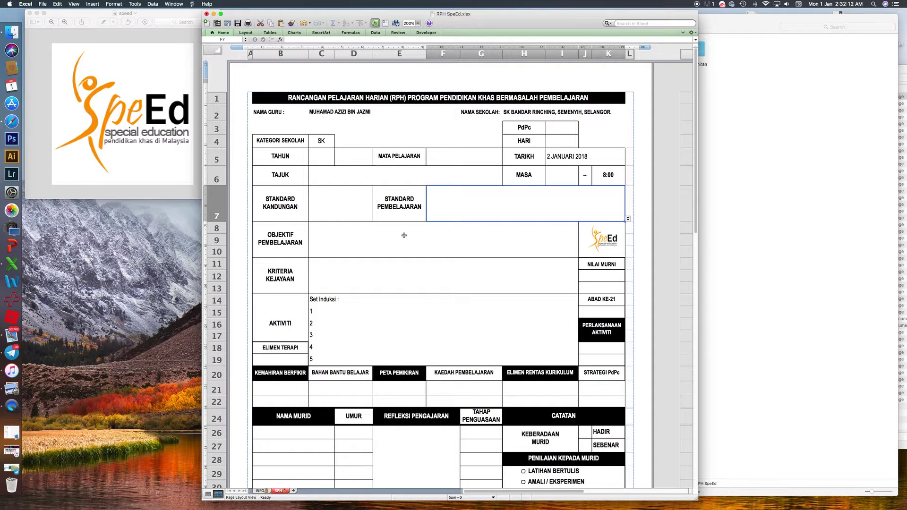
pyautogui.click(335, 239)
pyautogui.click(348, 228)
pyautogui.write('NYATKAN')
pyautogui.press('BackSpace')
pyautogui.write('AKAN ON')
pyautogui.press('BackSpace')
pyautogui.write('BJEKTIF ')
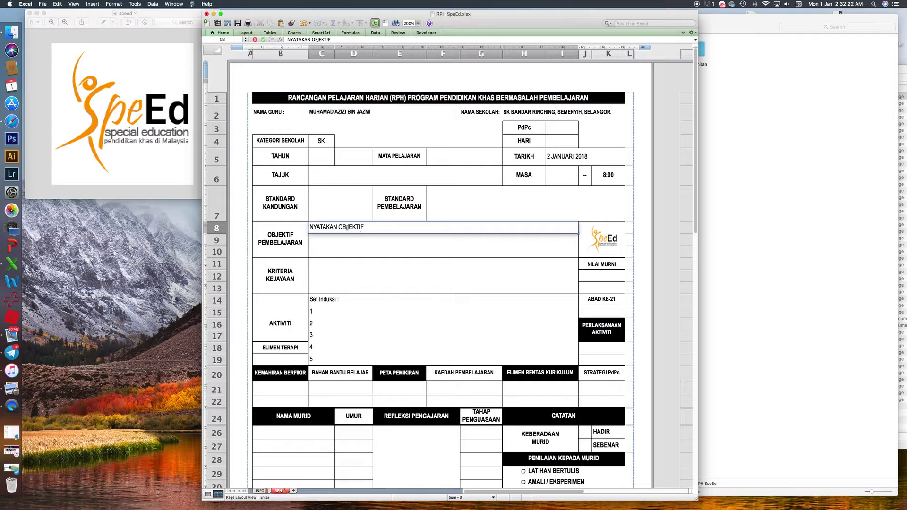
pyautogui.write('CIK')
pyautogui.write('GU')
pyautogui.click(346, 239)
pyautogui.click(344, 252)
# Step: Fill the second and third objective lines with baris kedua and baris ketiga
pyautogui.click(344, 241)
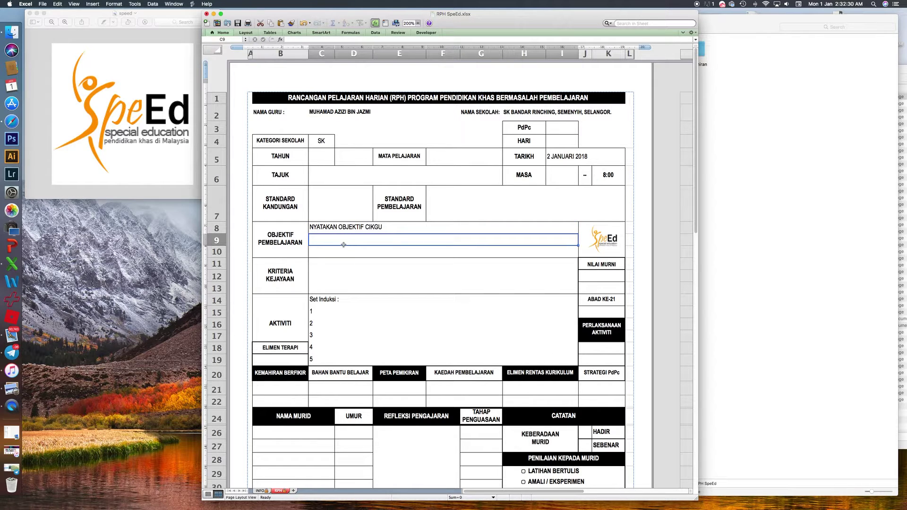
pyautogui.doubleClick(344, 245)
pyautogui.write('ne per')
pyautogui.press('BackSpace')
pyautogui.press('BackSpace')
pyautogui.write('kedua')
pyautogui.press('Return')
pyautogui.write('line')
pyautogui.press('BackSpace')
pyautogui.press('BackSpace')
pyautogui.write('baris ke tig')
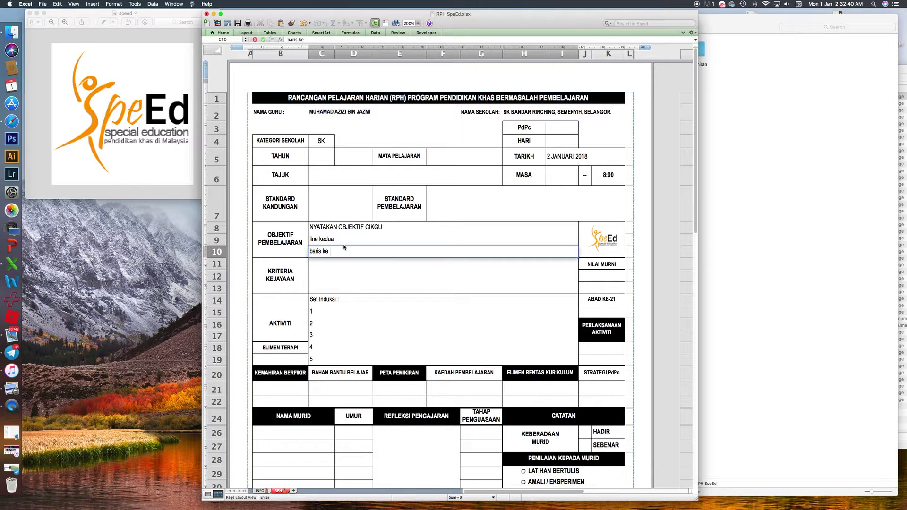
pyautogui.write('a')
pyautogui.click(314, 240)
pyautogui.press('BackSpace')
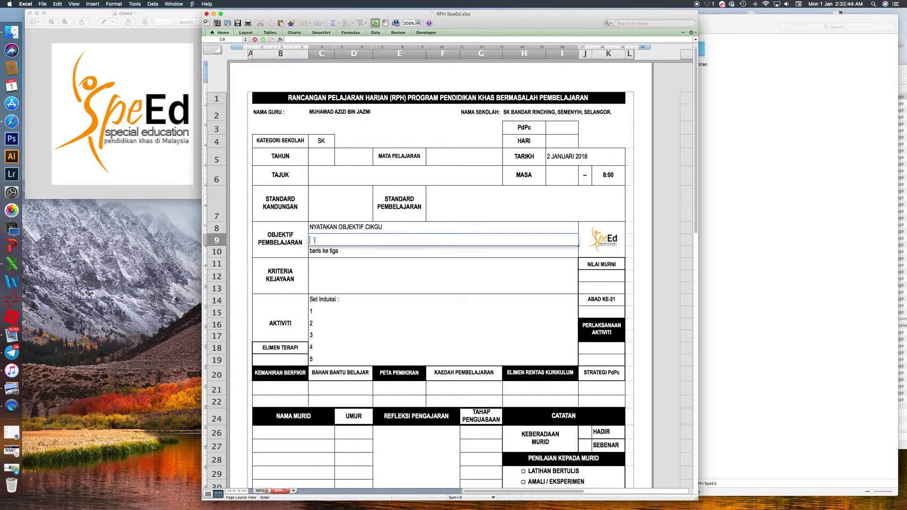
pyautogui.click(319, 252)
pyautogui.doubleClick(319, 240)
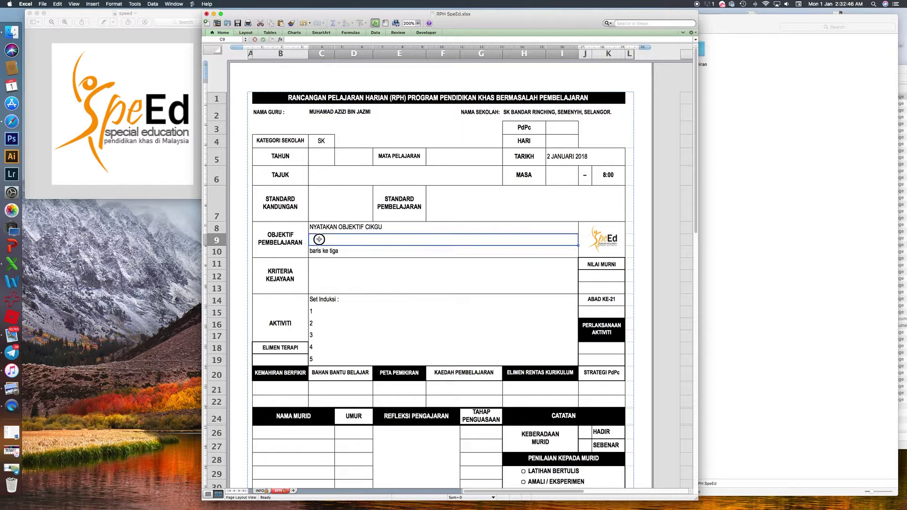
pyautogui.write('baris ke')
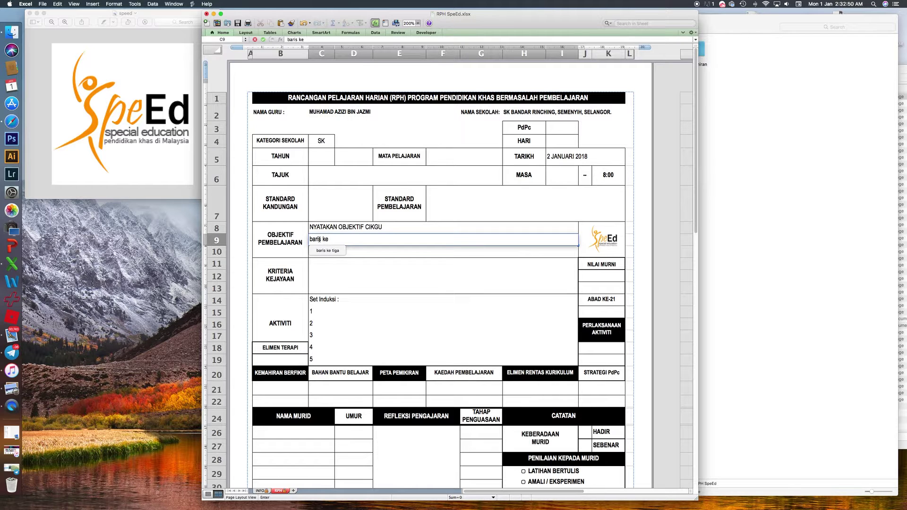
pyautogui.write('da')
pyautogui.write('ua')
pyautogui.doubleClick(331, 252)
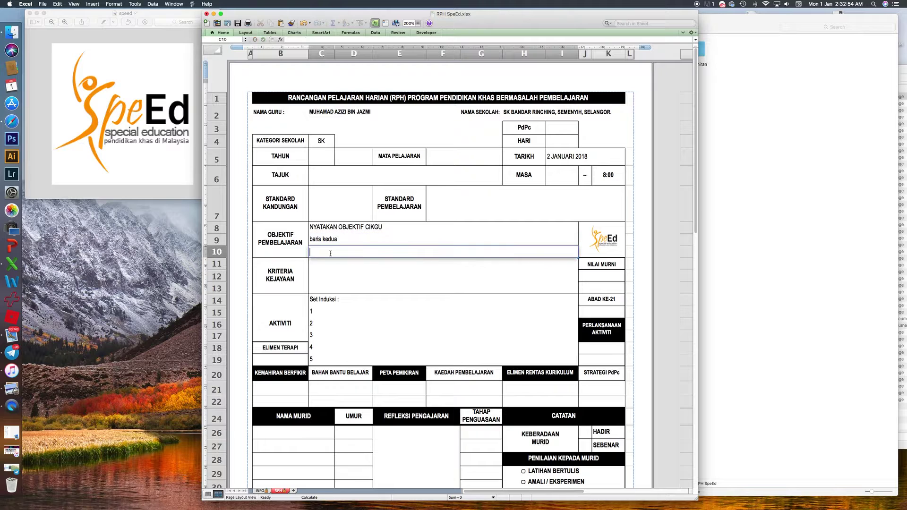
pyautogui.click(340, 242)
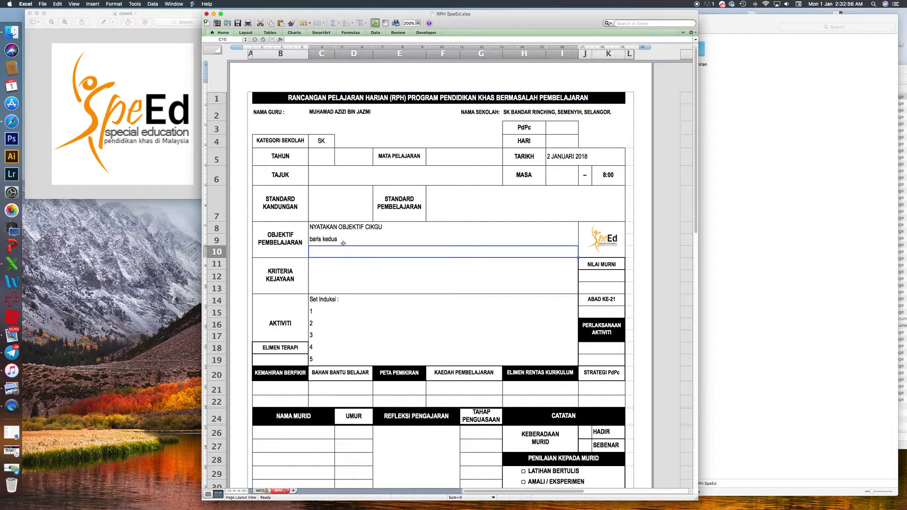
pyautogui.doubleClick(336, 254)
pyautogui.write('baris ketiga')
pyautogui.press('Return')
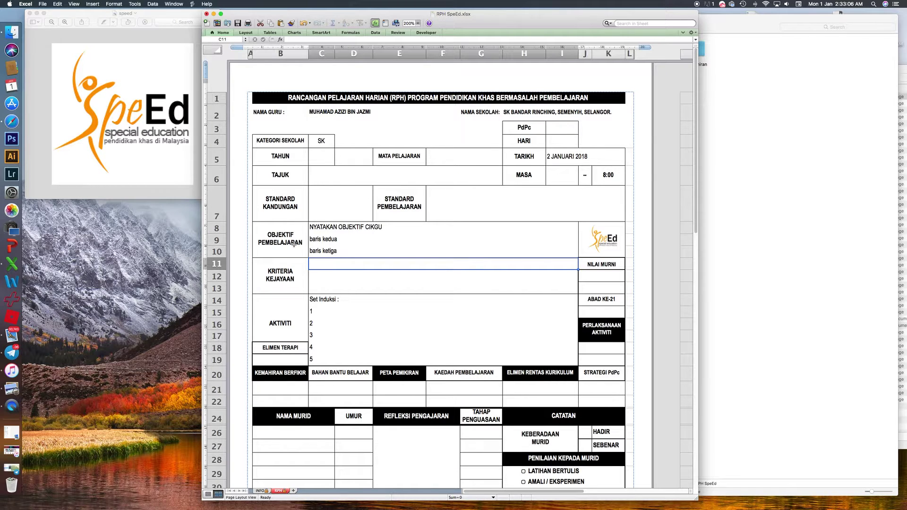
# Step: Enter 'Nyatakan kriteria' in the KRITERIA KEJAYAAN box
pyautogui.moveTo(321, 278); pyautogui.dragTo(326, 266)
pyautogui.write('nuya')
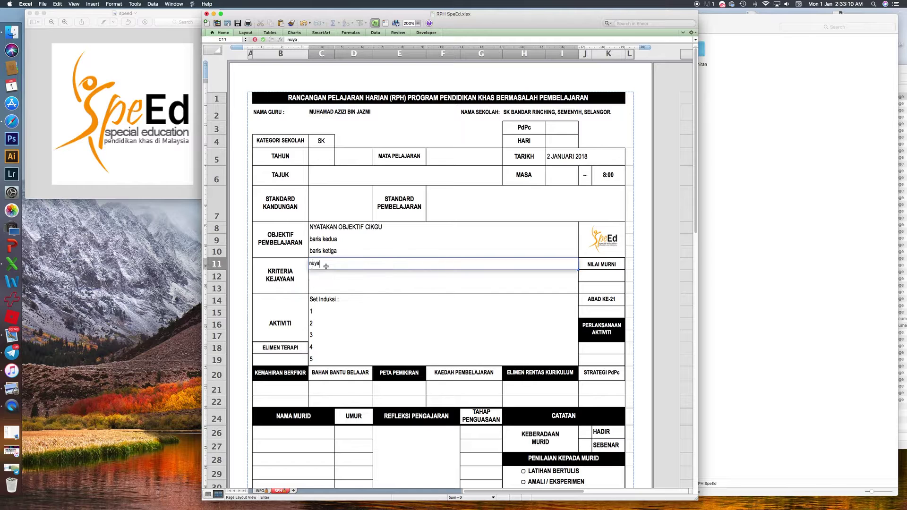
pyautogui.press('BackSpace')
pyautogui.press('BackSpace')
pyautogui.press('BackSpace')
pyautogui.write('Nyata')
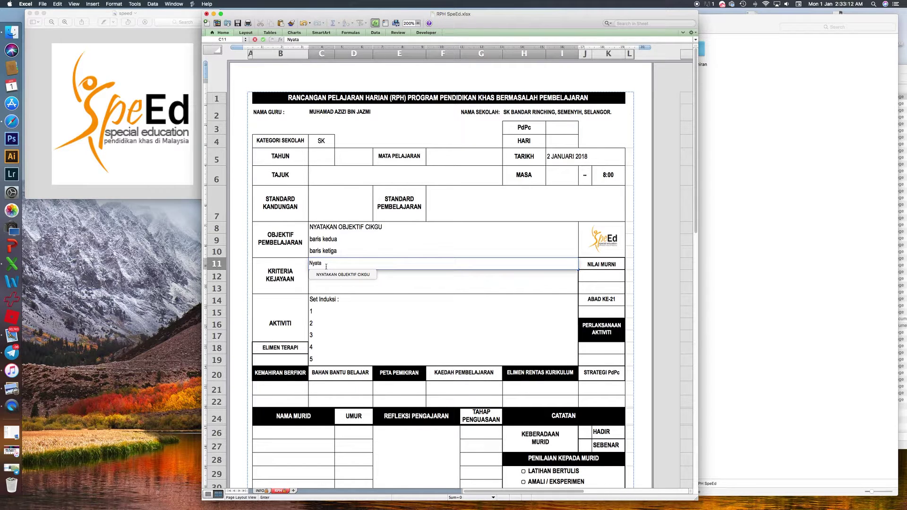
pyautogui.write('kan kriteria')
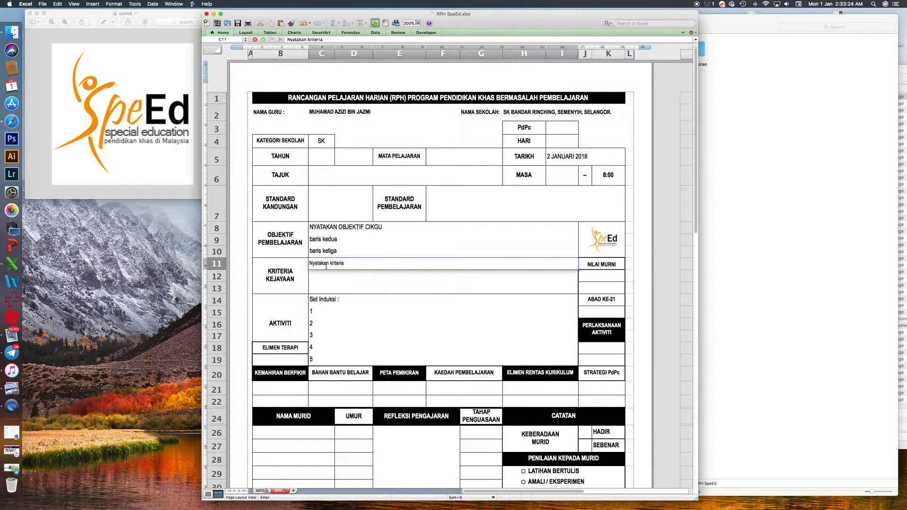
pyautogui.press('Return')
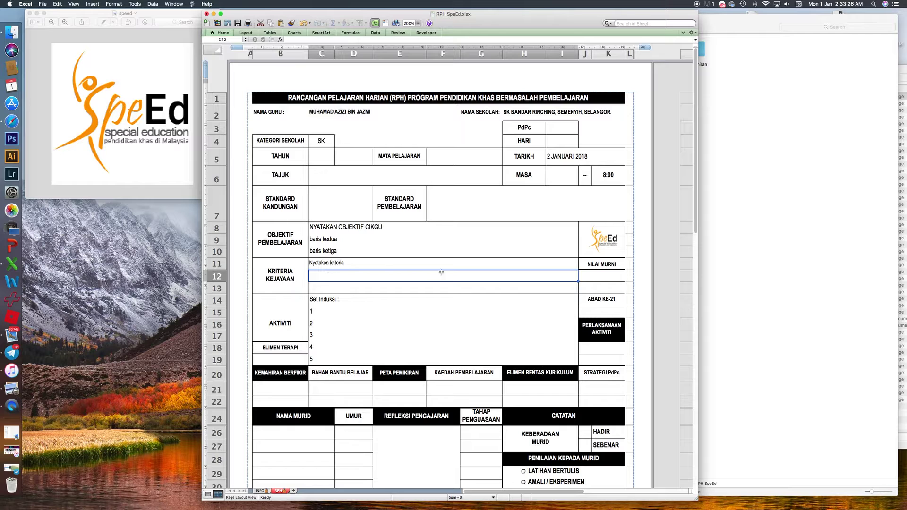
# Step: Choose Rajin in J12 and Baik Hati in J13 from the moral value dropdowns
pyautogui.click(607, 280)
pyautogui.click(627, 279)
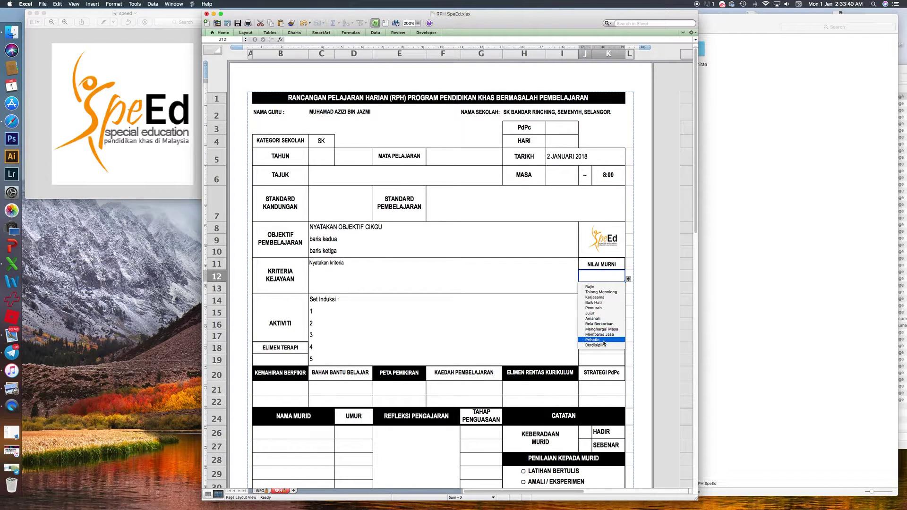
pyautogui.click(613, 286)
pyautogui.click(612, 287)
pyautogui.click(628, 290)
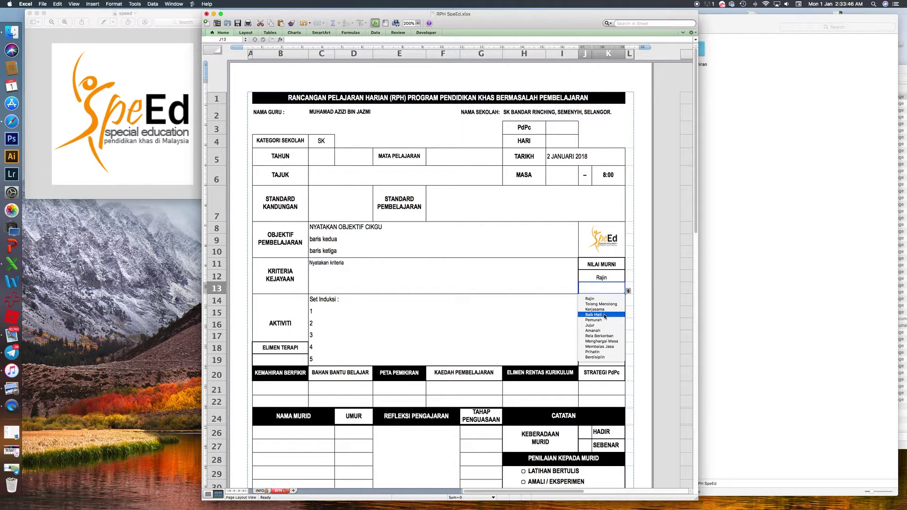
pyautogui.click(604, 314)
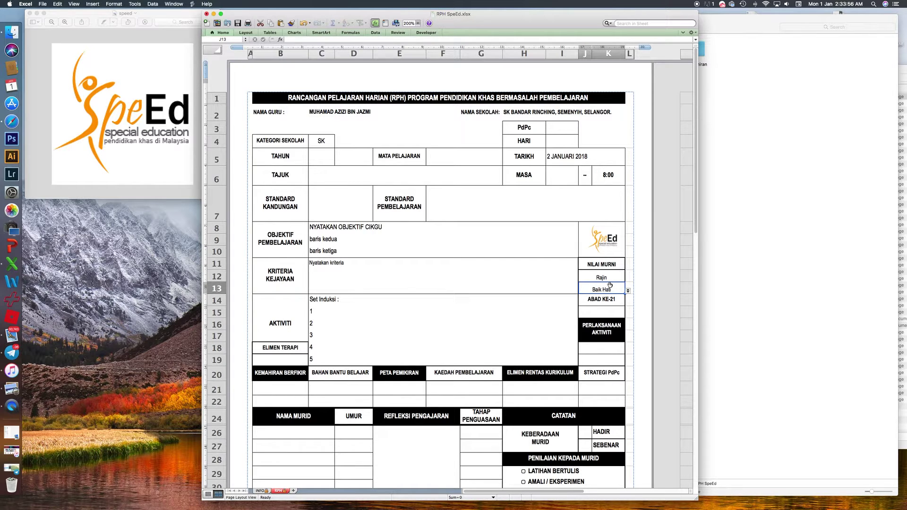
pyautogui.click(600, 313)
pyautogui.click(628, 314)
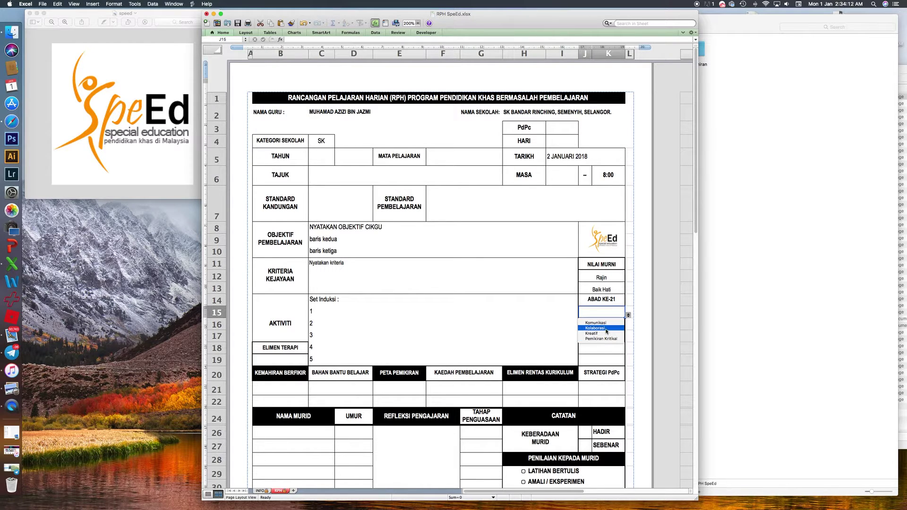
# Step: Pick Kolaborasi for ABAD KE-21, Individu for activity implementation and Perbincangan for strategy
pyautogui.click(606, 328)
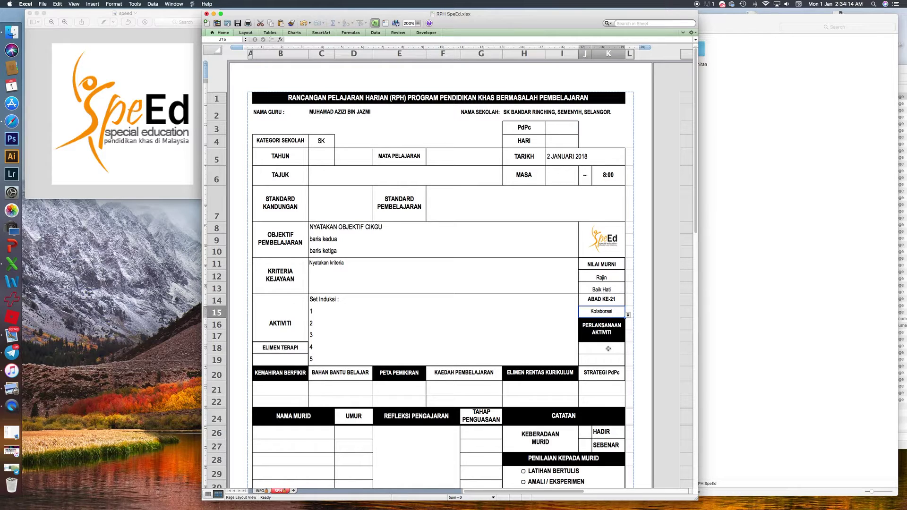
pyautogui.click(607, 349)
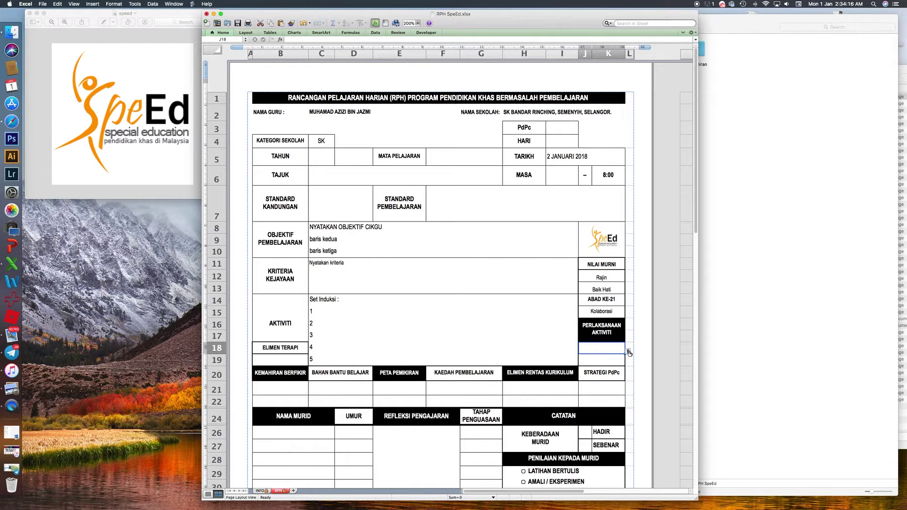
pyautogui.click(628, 351)
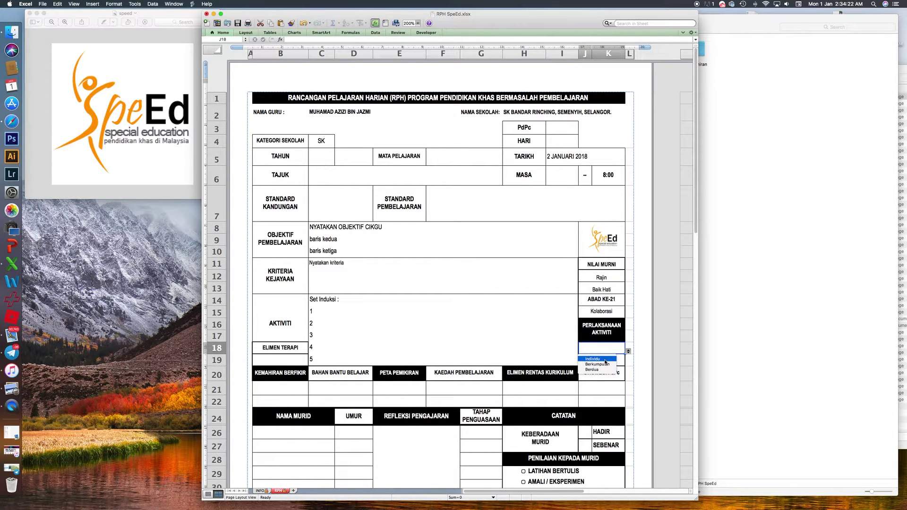
pyautogui.click(604, 359)
pyautogui.click(614, 362)
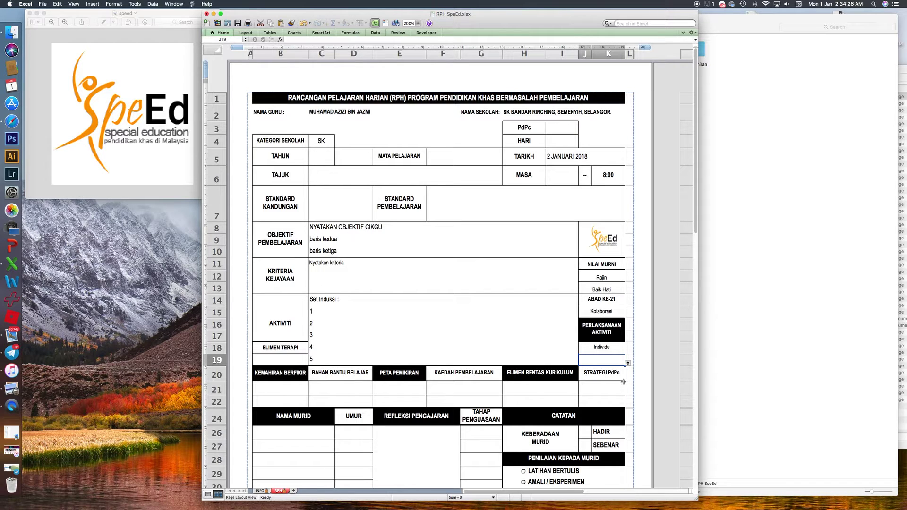
pyautogui.click(615, 391)
pyautogui.click(628, 392)
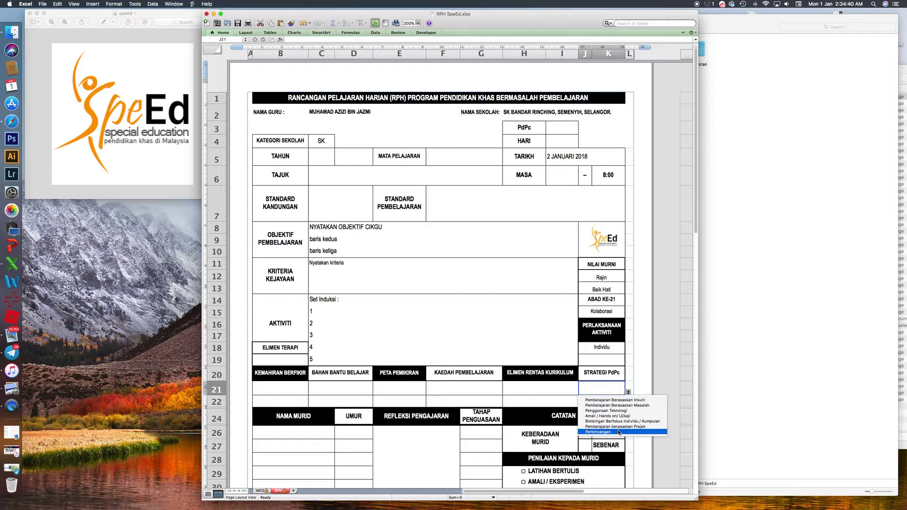
pyautogui.click(619, 432)
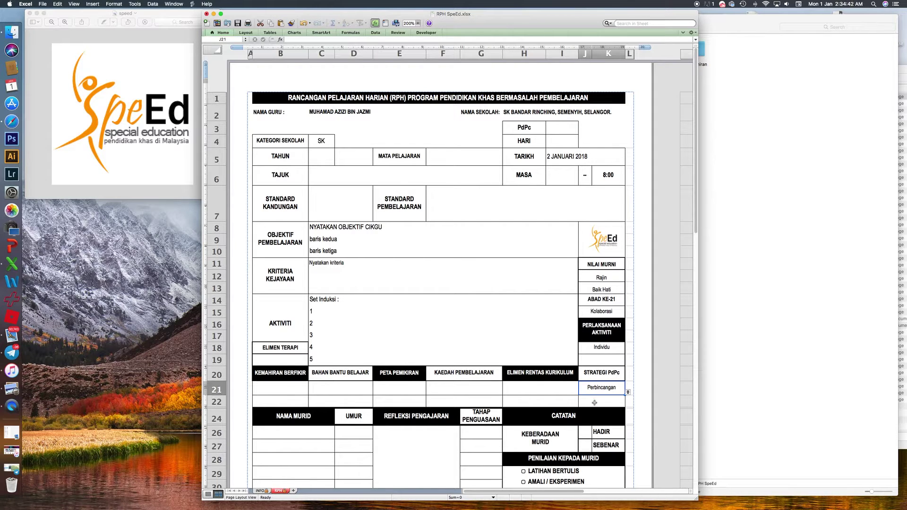
pyautogui.click(615, 406)
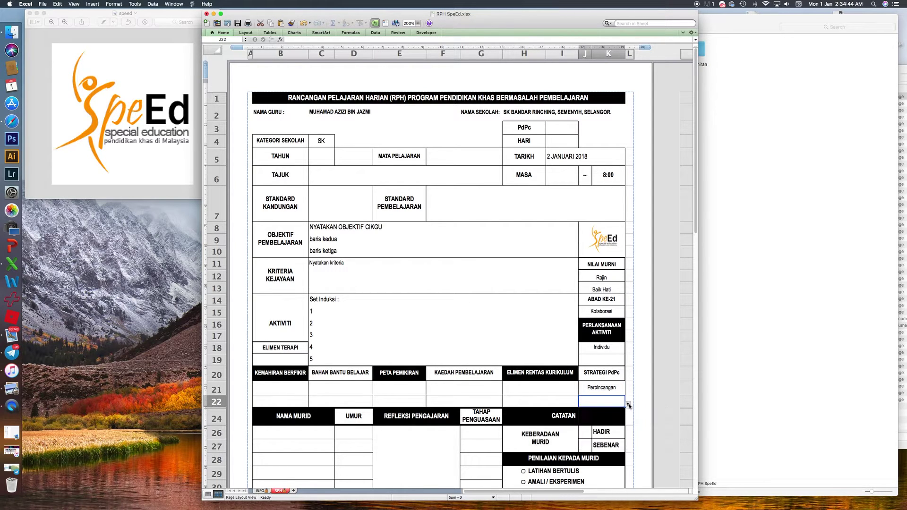
# Step: Choose Bahasa as the ELEMEN RENTAS KURIKULUM in H21
pyautogui.click(620, 391)
pyautogui.click(561, 389)
pyautogui.click(581, 392)
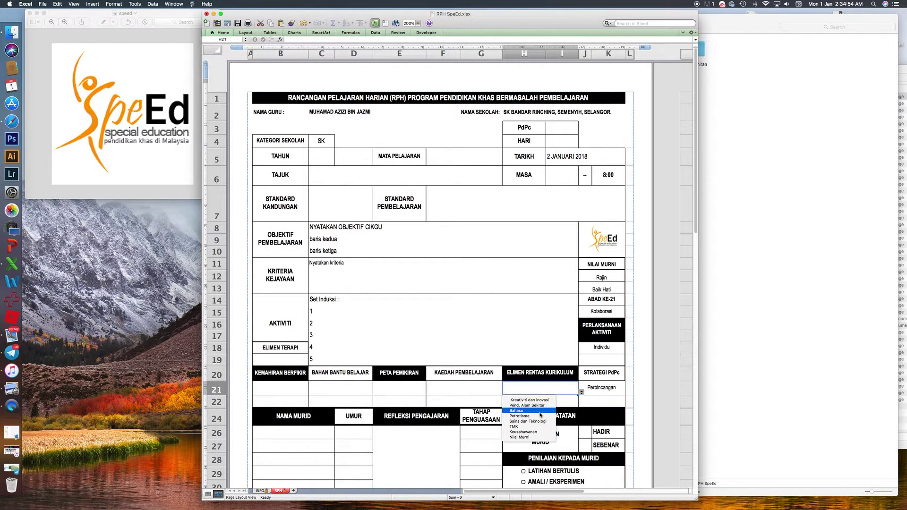
pyautogui.click(540, 413)
pyautogui.click(488, 387)
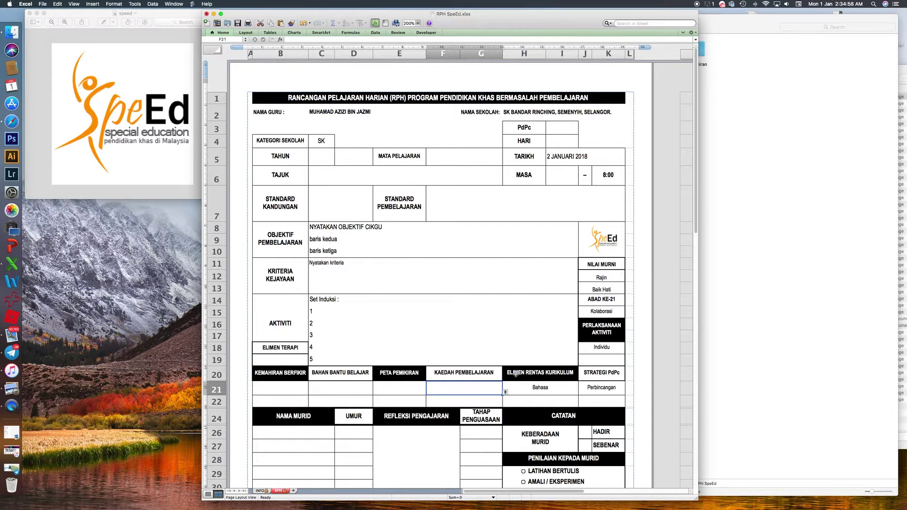
pyautogui.click(555, 388)
pyautogui.click(581, 391)
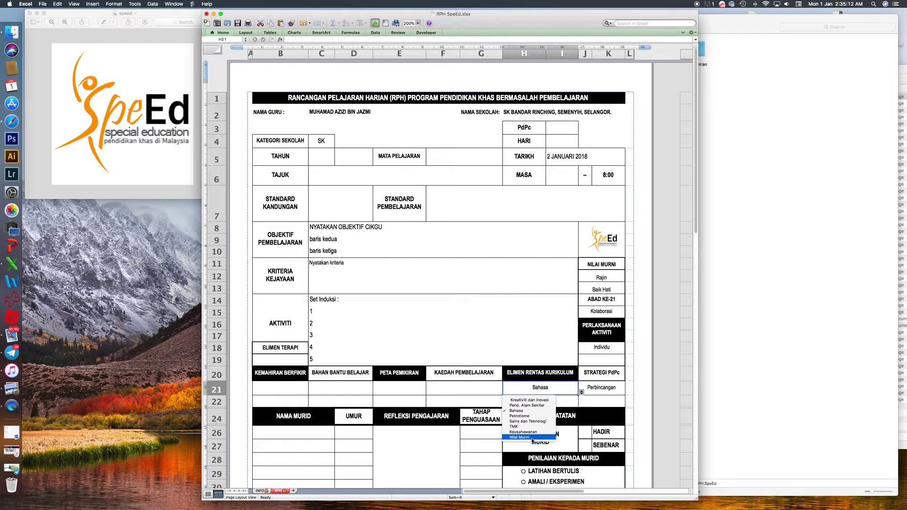
pyautogui.click(526, 386)
pyautogui.click(498, 392)
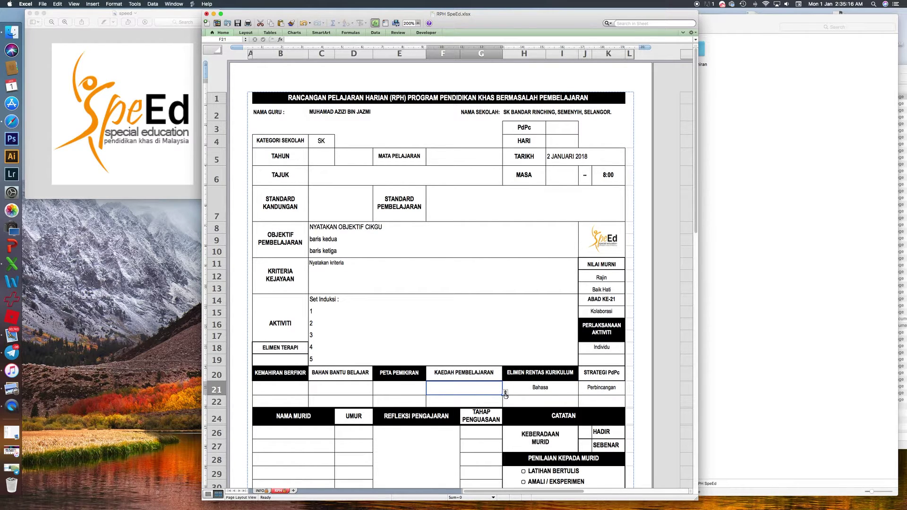
# Step: Set the learning method in F21 to Kendiri and the thinking map in E21 to Peta Buih
pyautogui.click(505, 393)
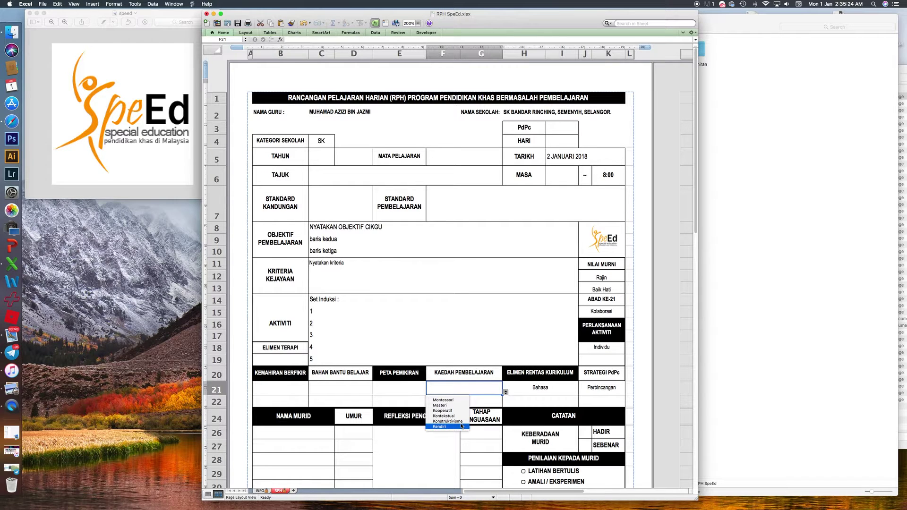
pyautogui.click(451, 427)
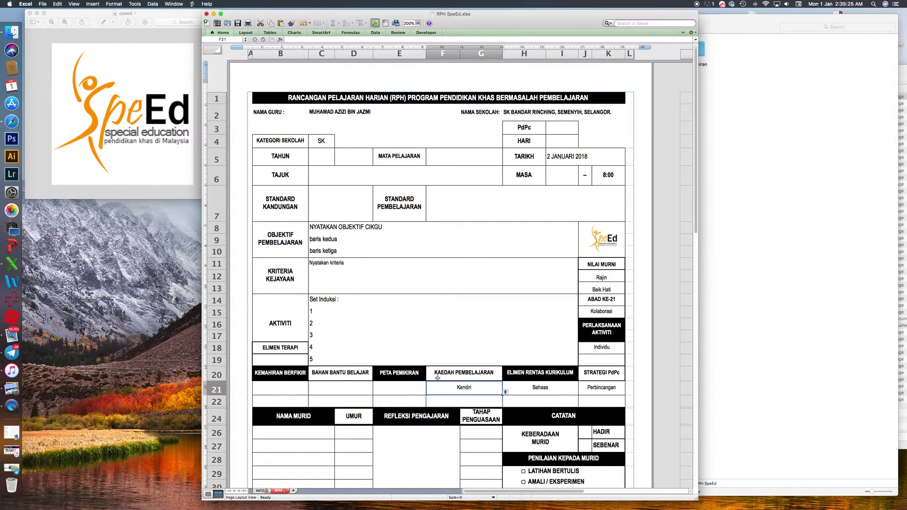
pyautogui.click(402, 386)
pyautogui.click(428, 392)
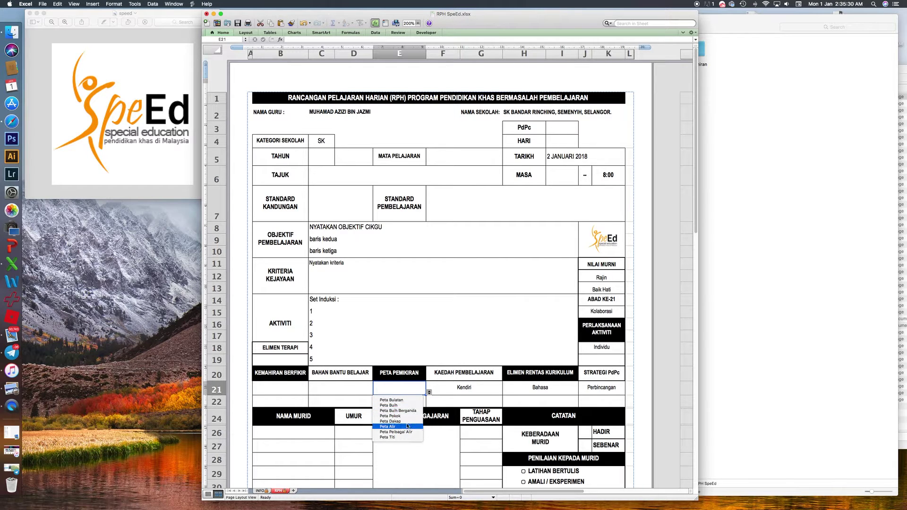
pyautogui.click(399, 406)
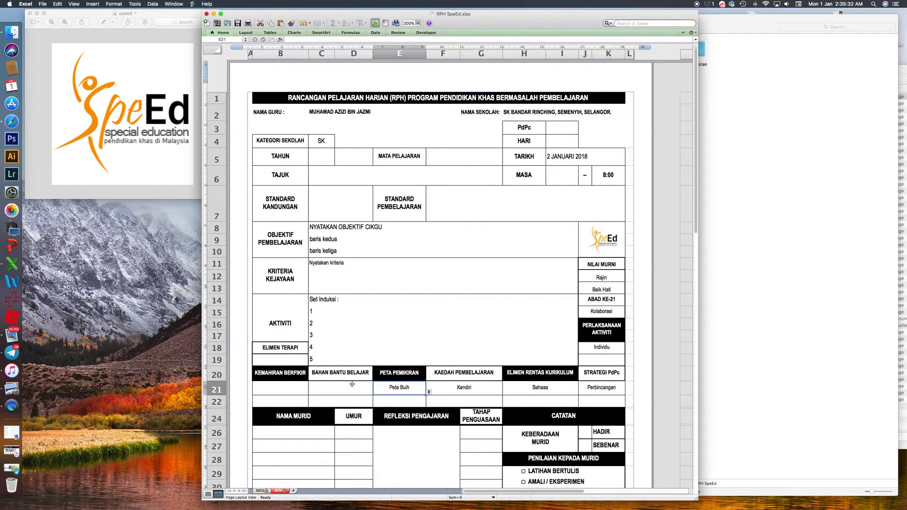
pyautogui.click(350, 385)
pyautogui.click(395, 388)
pyautogui.hotkey('alt', 'Down')
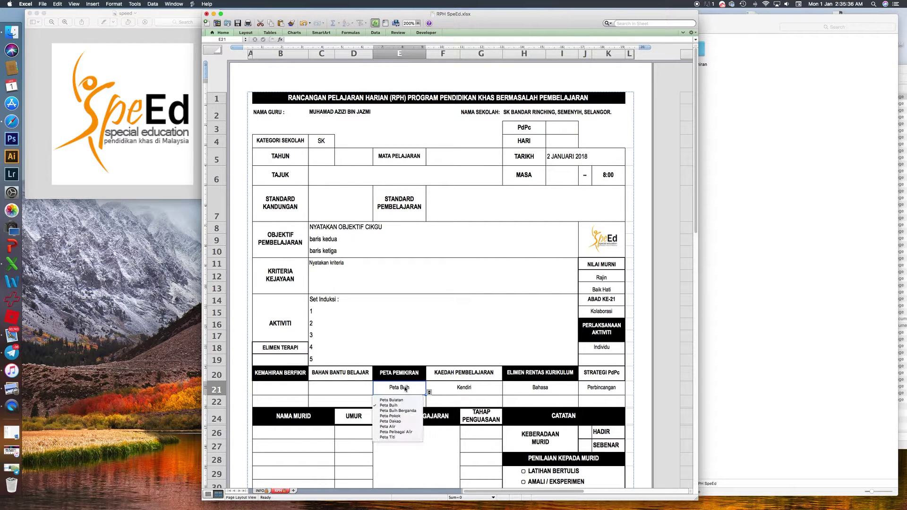
pyautogui.press('Escape')
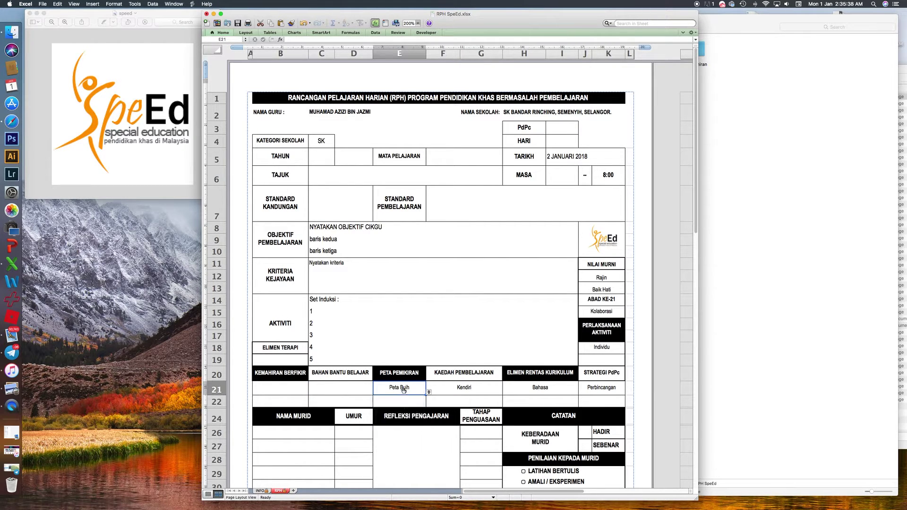
# Step: Clear E21, enter the off-list word 'asdasd', and cancel the validation error so E21 stays blank
pyautogui.press('BackSpace')
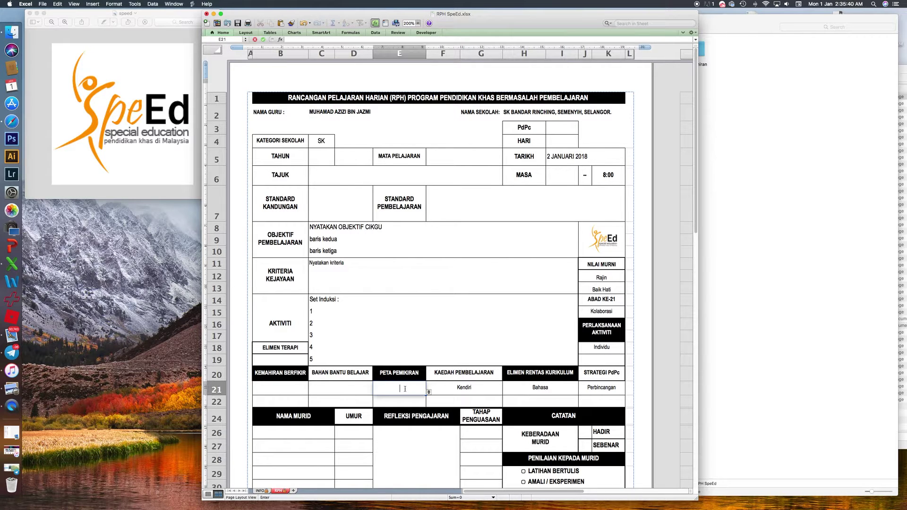
pyautogui.press('Return')
pyautogui.click(402, 387)
pyautogui.write('asdasd')
pyautogui.press('Return')
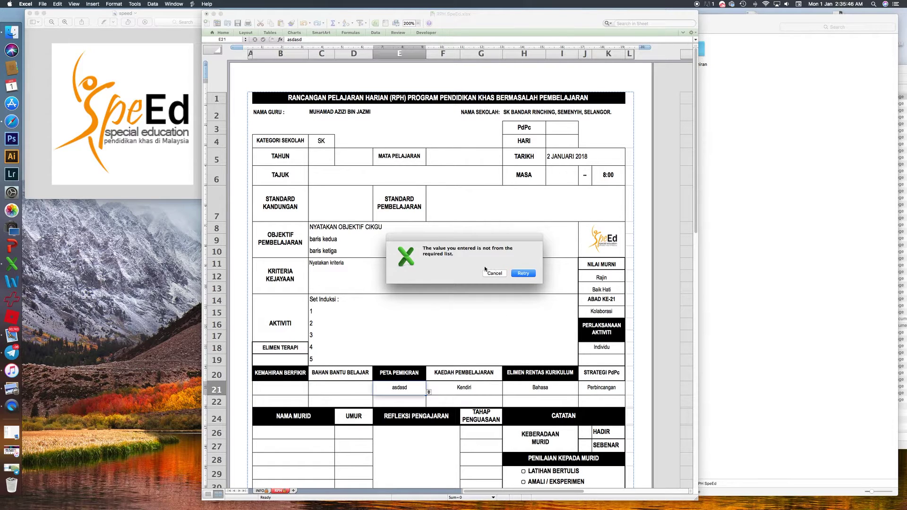
pyautogui.click(494, 273)
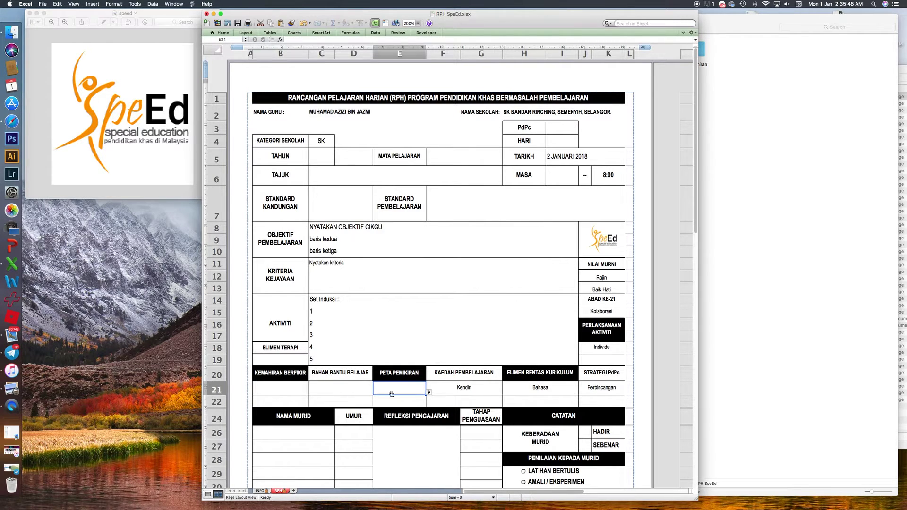
pyautogui.click(363, 390)
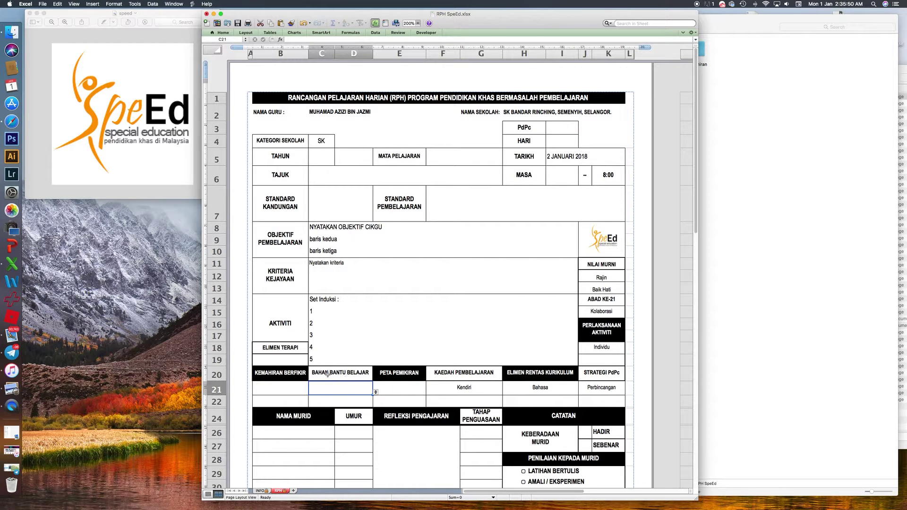
# Step: Set BAHAN BANTU BELAJAR in C21 to Buku teks, after first trying Modul
pyautogui.click(376, 392)
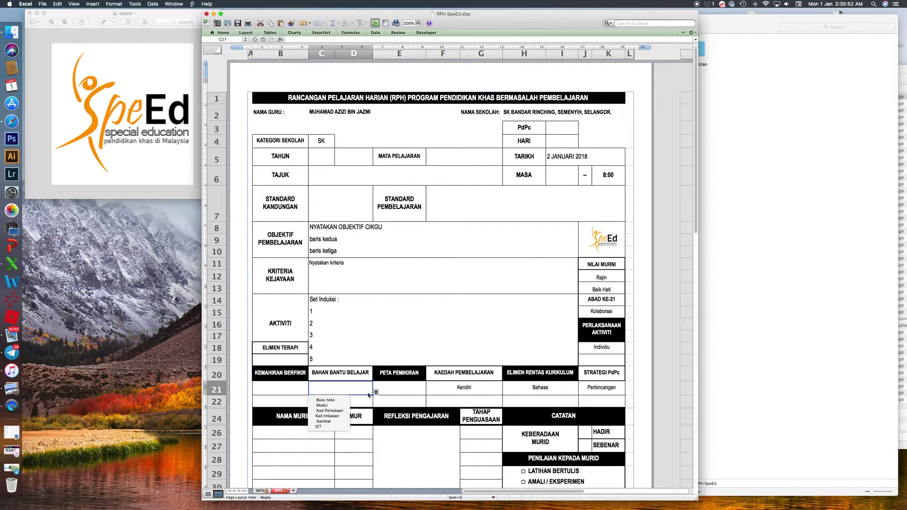
pyautogui.click(333, 406)
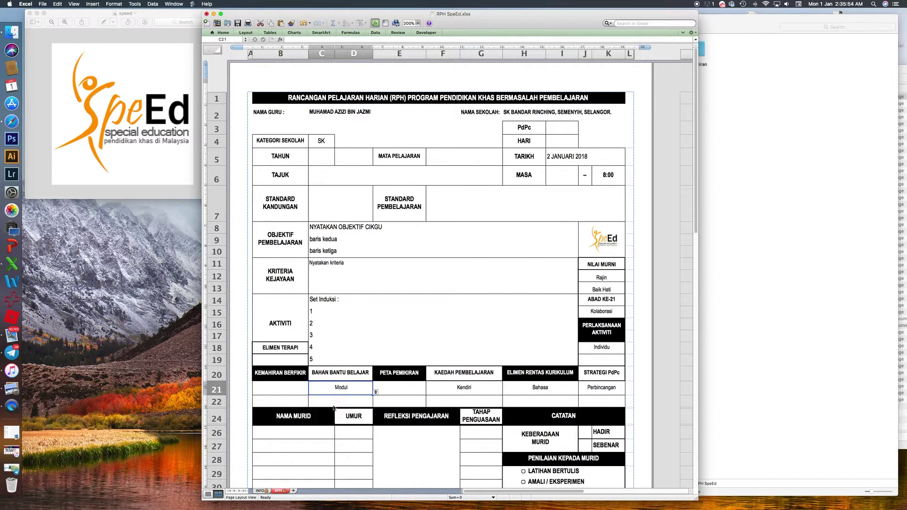
pyautogui.click(375, 392)
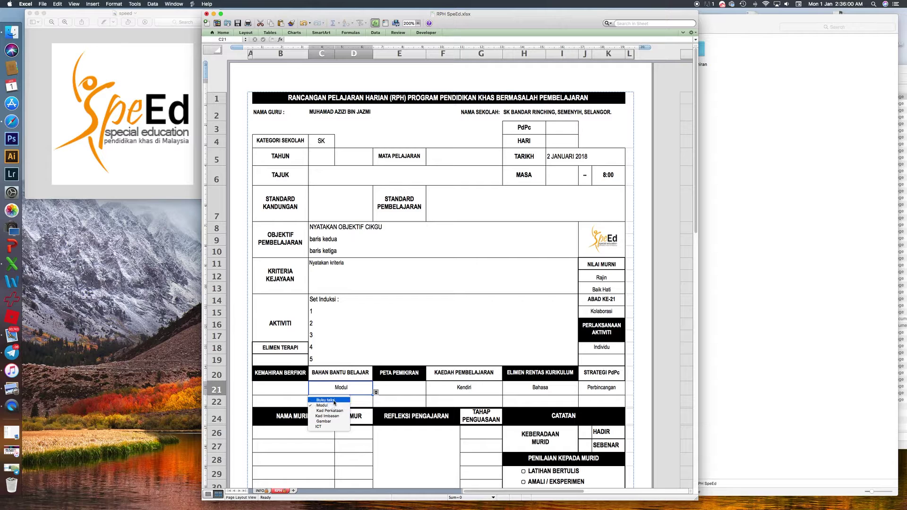
pyautogui.click(334, 400)
# Step: Set KEMAHIRAN BERFIKIR in B21 to AR-Memahami
pyautogui.click(293, 391)
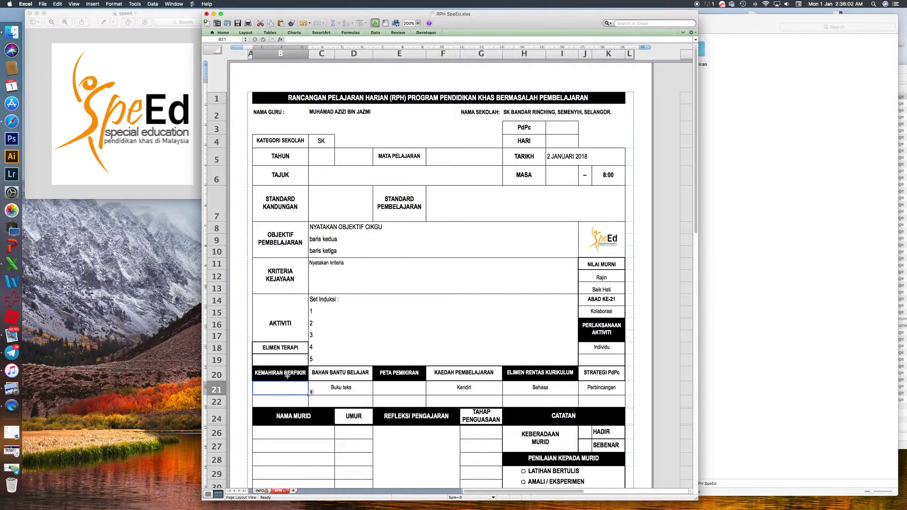
pyautogui.click(311, 394)
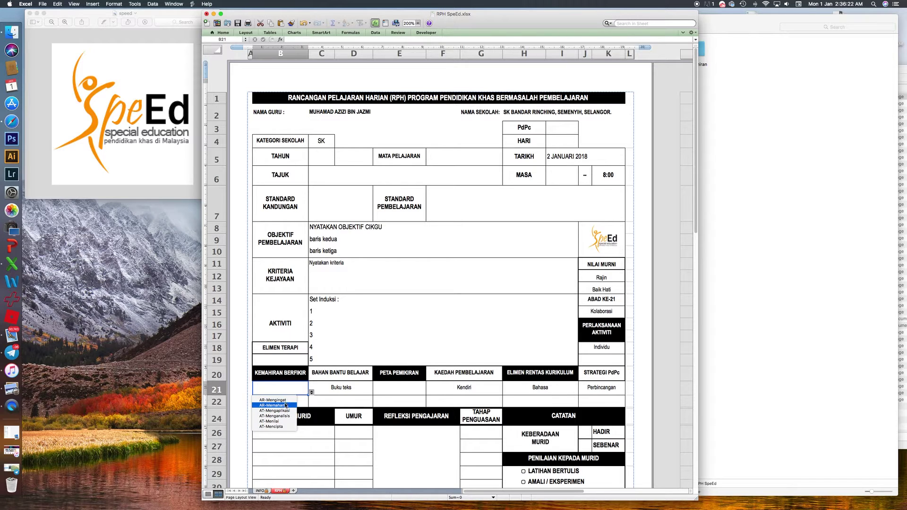
pyautogui.click(286, 405)
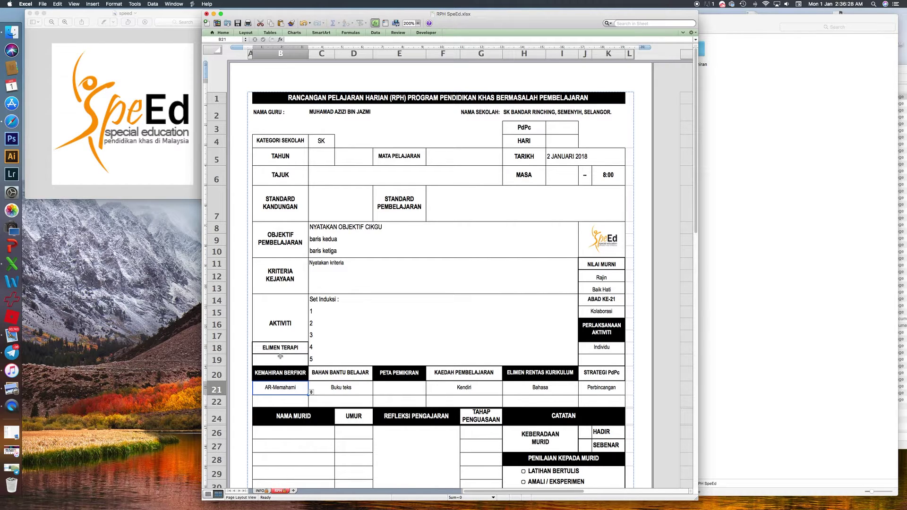
pyautogui.click(334, 308)
pyautogui.click(342, 272)
pyautogui.click(345, 265)
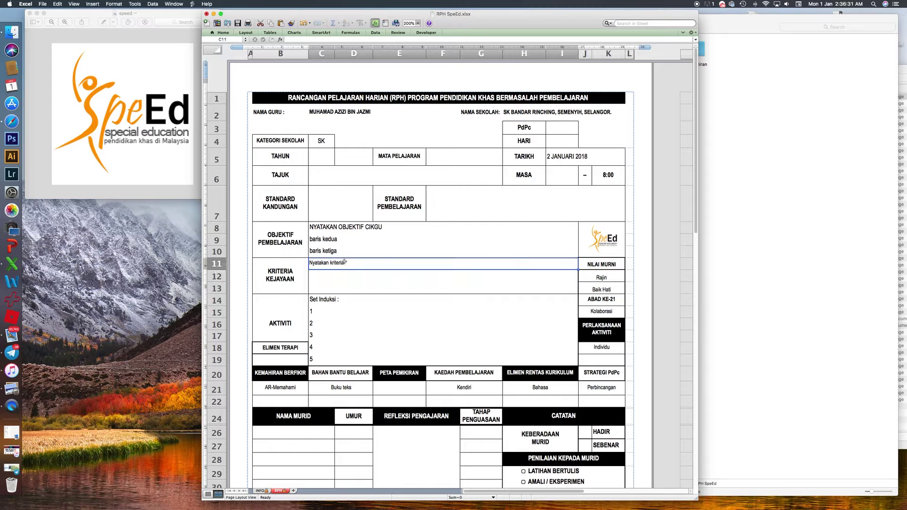
# Step: Renumber the first Set Induksi activity line in C15 from 1 to '1.'
pyautogui.click(342, 300)
pyautogui.click(347, 311)
pyautogui.press('BackSpace')
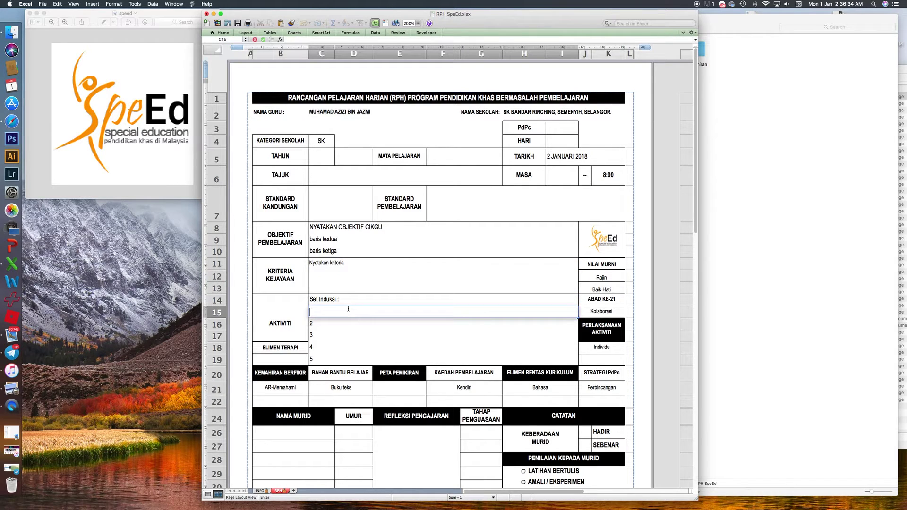
pyautogui.click(344, 324)
pyautogui.click(344, 309)
pyautogui.click(342, 326)
pyautogui.click(337, 339)
pyautogui.click(335, 348)
pyautogui.click(333, 356)
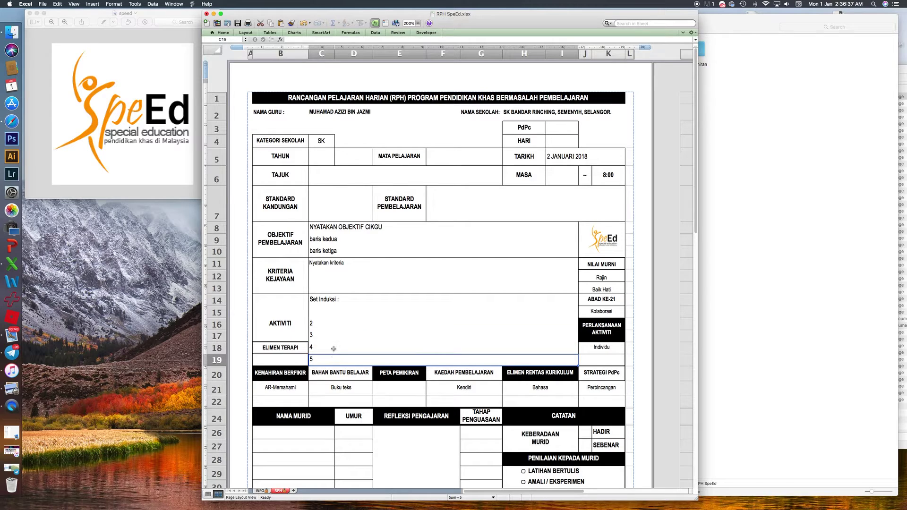
pyautogui.doubleClick(334, 313)
pyautogui.write('1.')
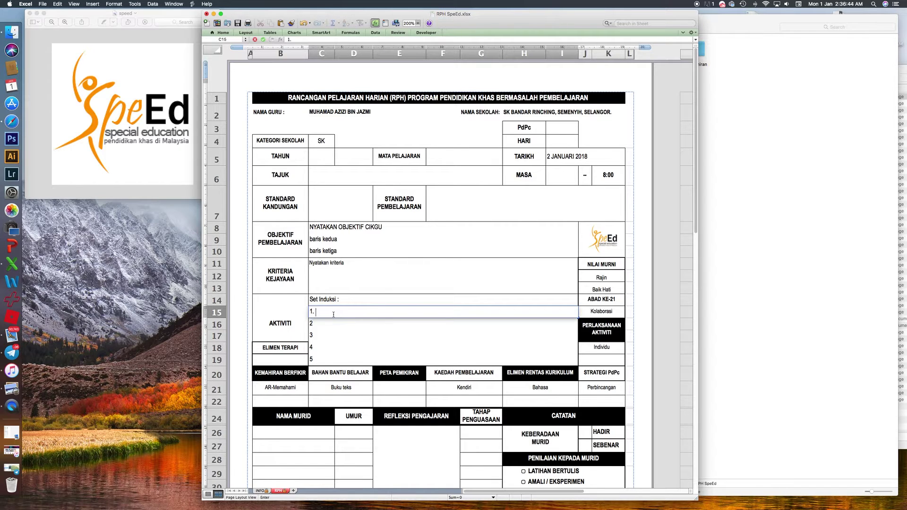
pyautogui.click(334, 333)
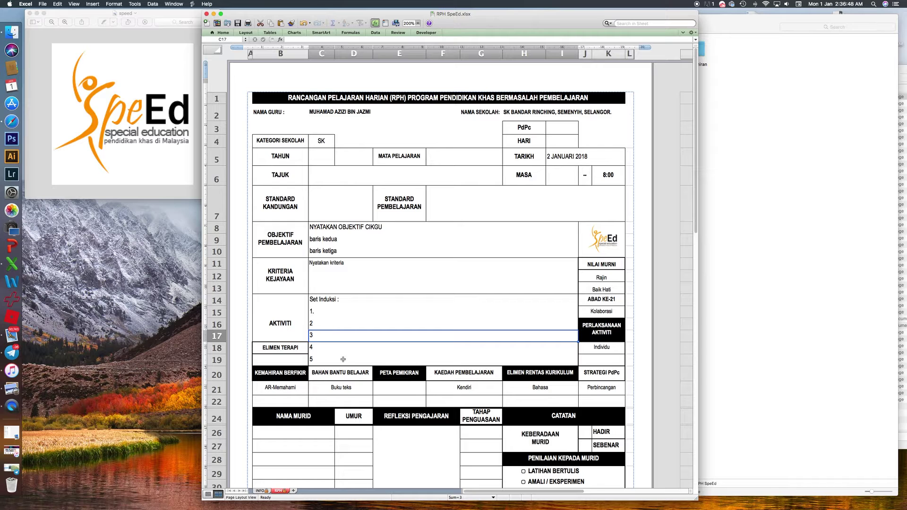
pyautogui.scroll(-10, 343, 359)
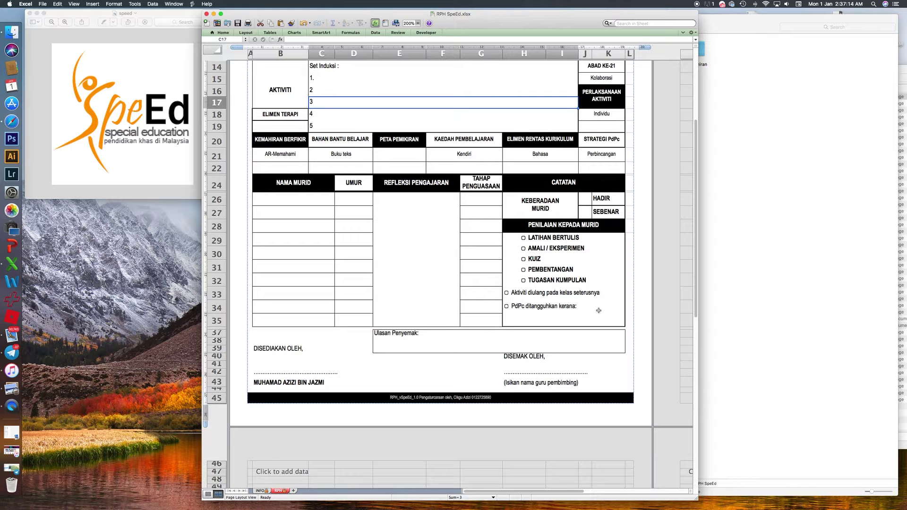
# Step: Select the TAHAP PENGUASAAN cells G26:G35 and the REFLEKSI PENGAJARAN area to review them
pyautogui.moveTo(485, 199); pyautogui.dragTo(480, 324)
pyautogui.click(480, 226)
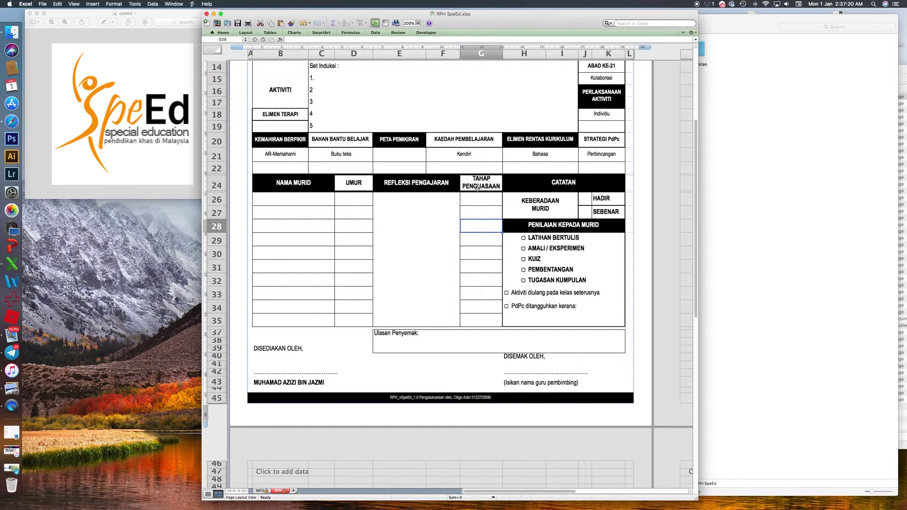
pyautogui.click(446, 208)
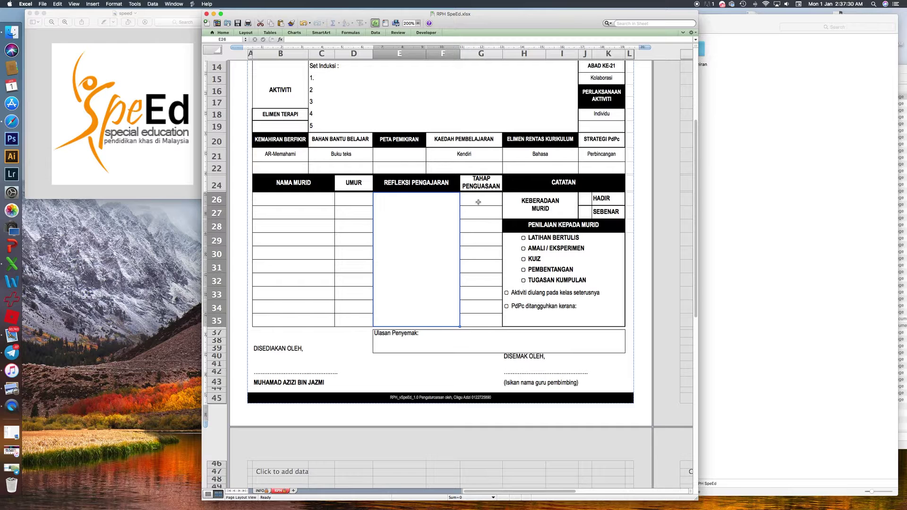
pyautogui.moveTo(477, 206); pyautogui.dragTo(477, 321)
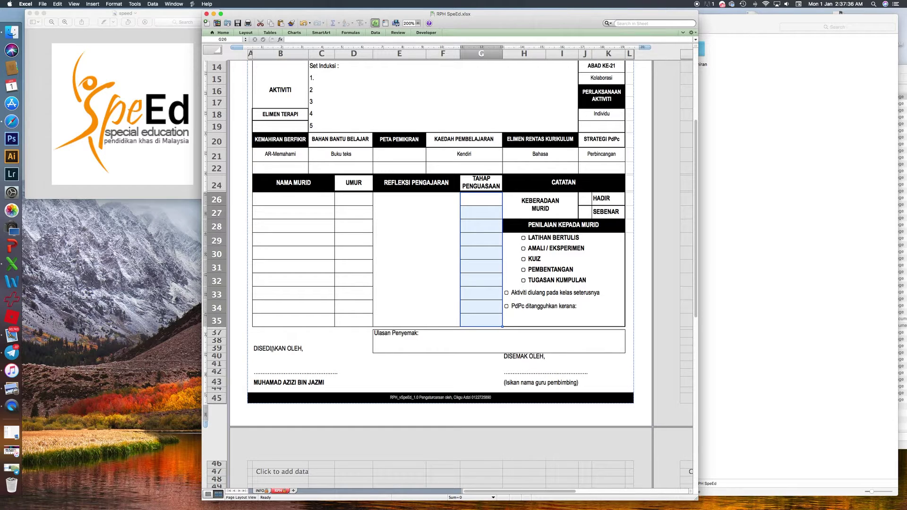
# Step: Replace H43's '(Isikan nama guru pembimbing)' placeholder with GPK
pyautogui.click(519, 385)
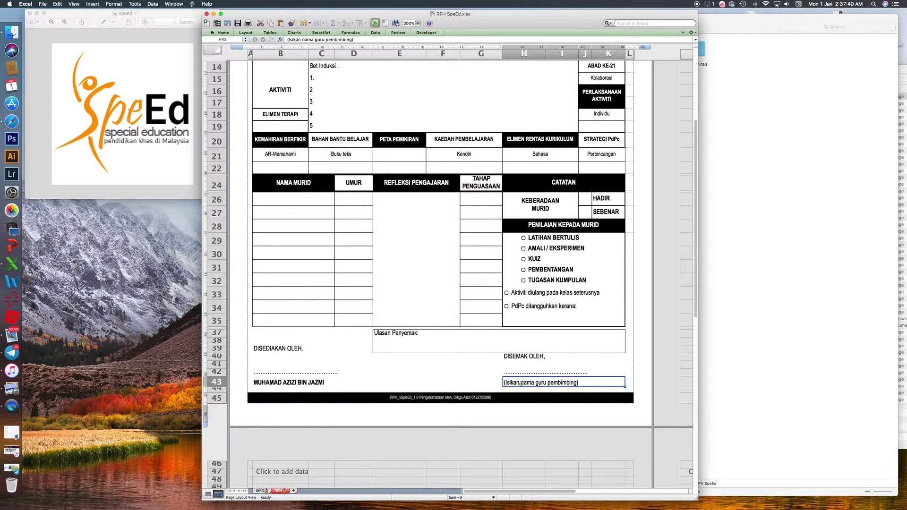
pyautogui.write('GPK')
pyautogui.press('Return')
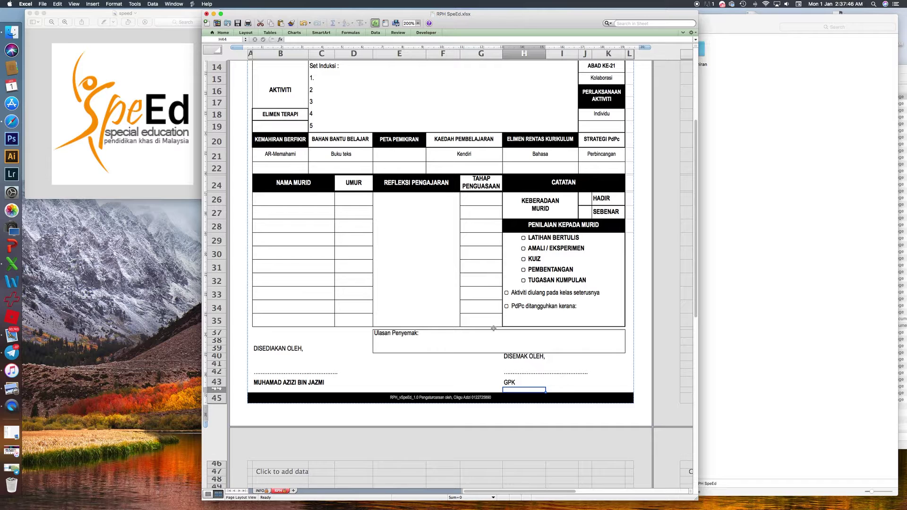
pyautogui.scroll(2, 493, 328)
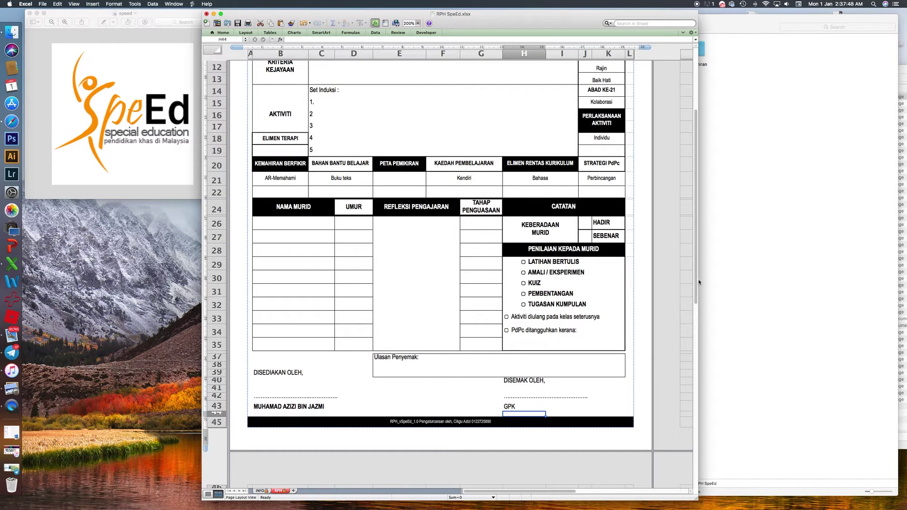
pyautogui.moveTo(692, 282); pyautogui.dragTo(693, 160)
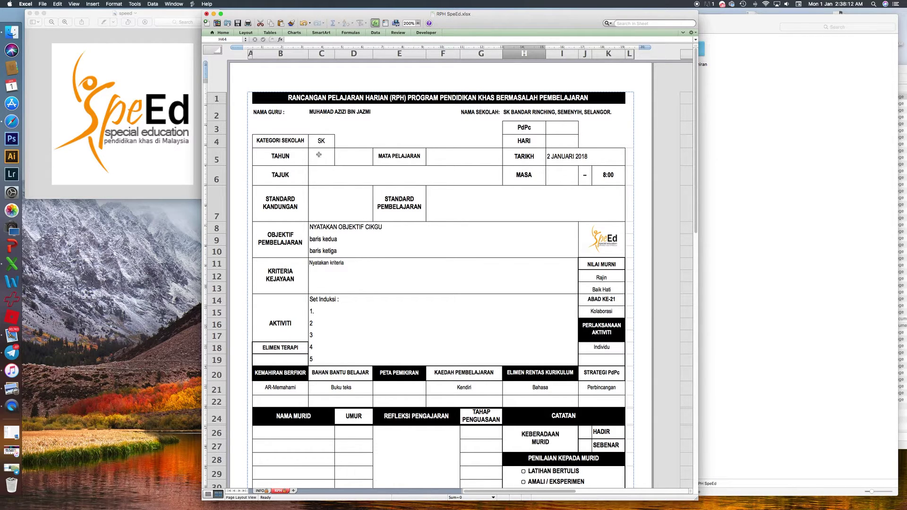
# Step: Keep SK as the KATEGORI SEKOLAH in C4
pyautogui.click(324, 142)
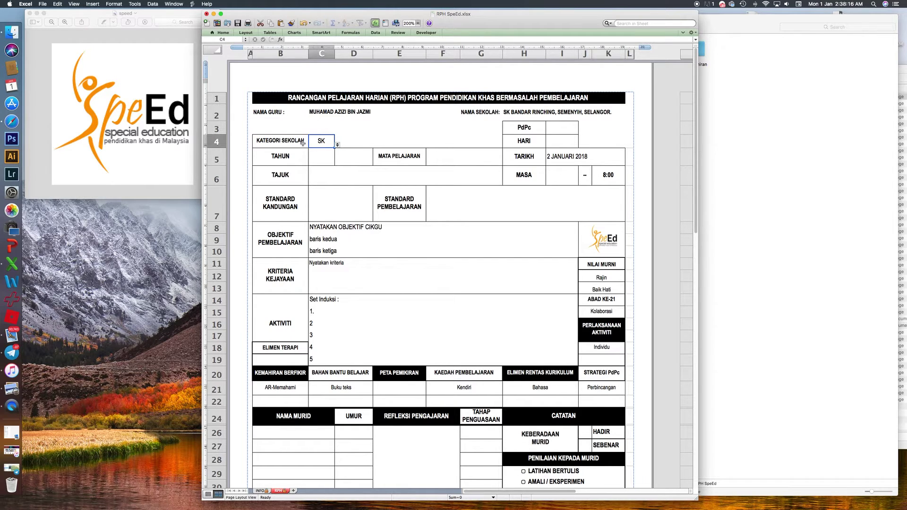
pyautogui.click(338, 145)
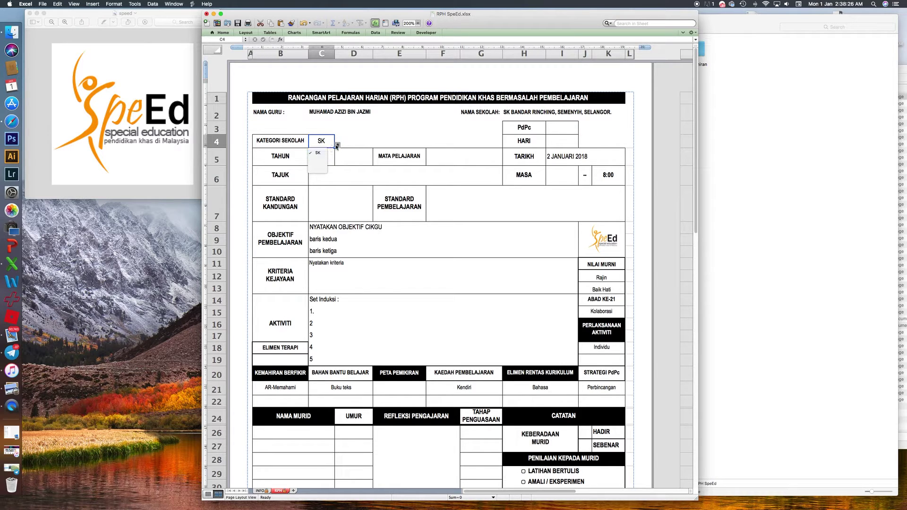
pyautogui.click(337, 146)
pyautogui.click(337, 146)
pyautogui.click(319, 154)
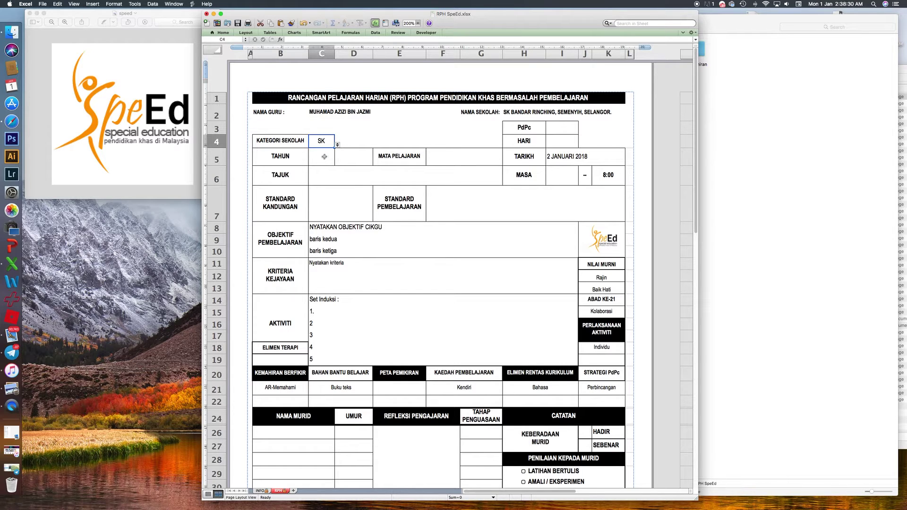
# Step: Set TAHUN in C5 to 6 and bring up D5's DELIMA/BERLIAN class list
pyautogui.click(330, 162)
pyautogui.click(337, 162)
pyautogui.click(318, 200)
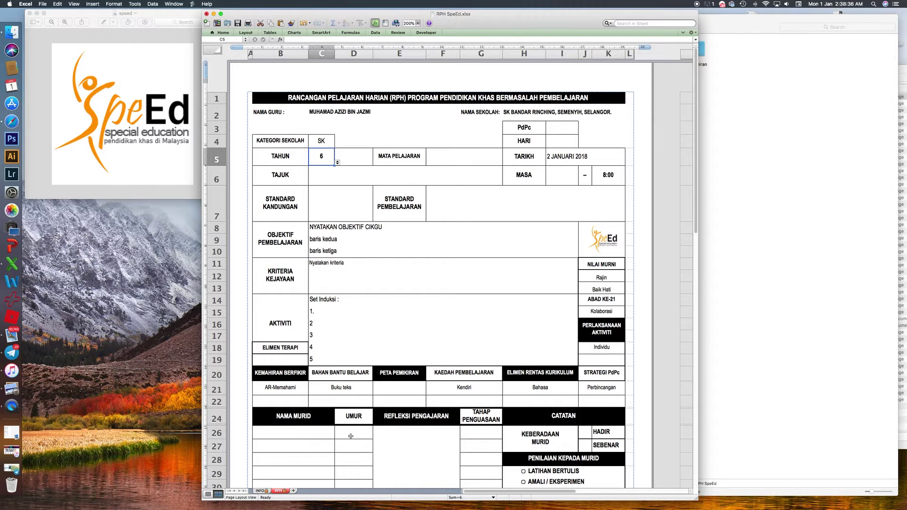
pyautogui.scroll(-2, 349, 446)
pyautogui.scroll(-3, 349, 445)
pyautogui.scroll(3, 330, 366)
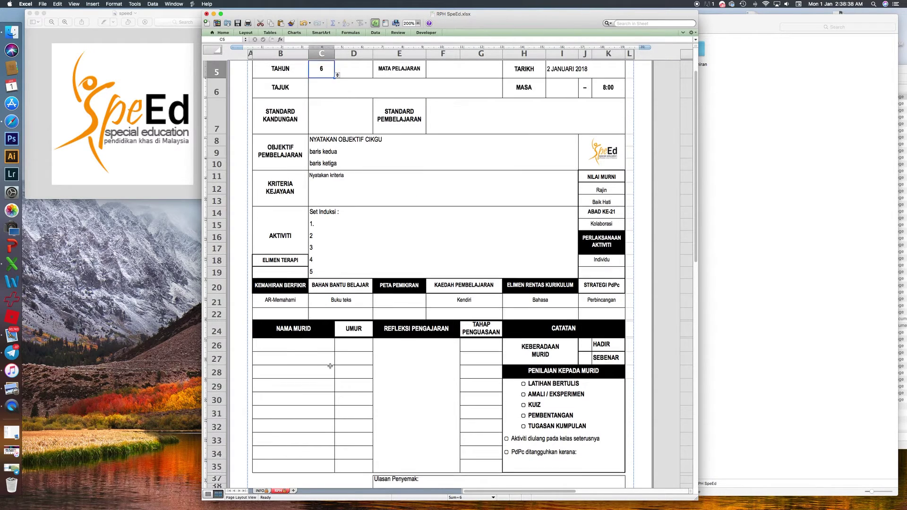
pyautogui.scroll(3, 331, 174)
pyautogui.click(371, 161)
pyautogui.click(376, 163)
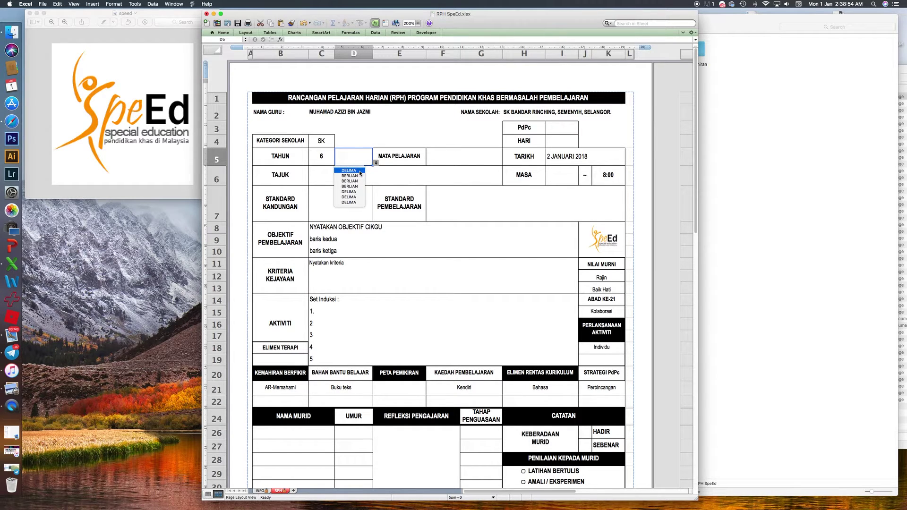
# Step: Choose DELIMA as the class in D5, try BERLIAN, then settle back on DELIMA
pyautogui.click(360, 171)
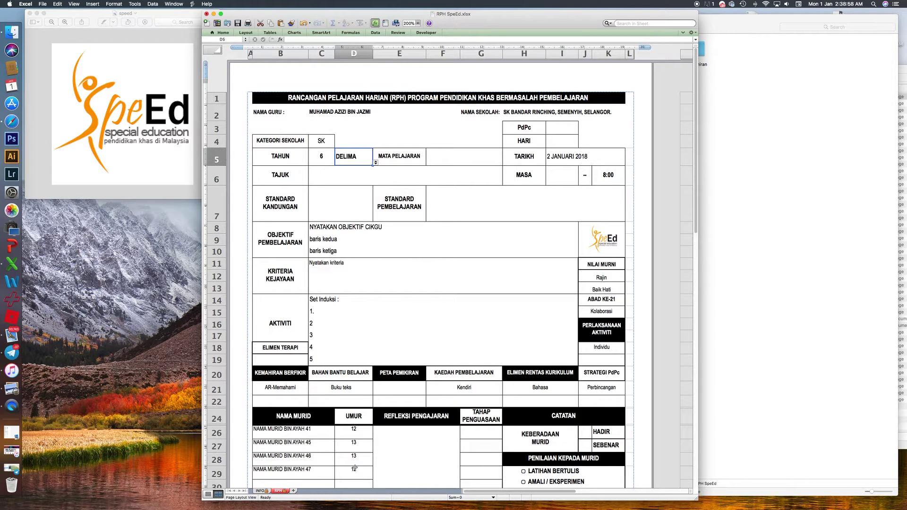
pyautogui.click(376, 162)
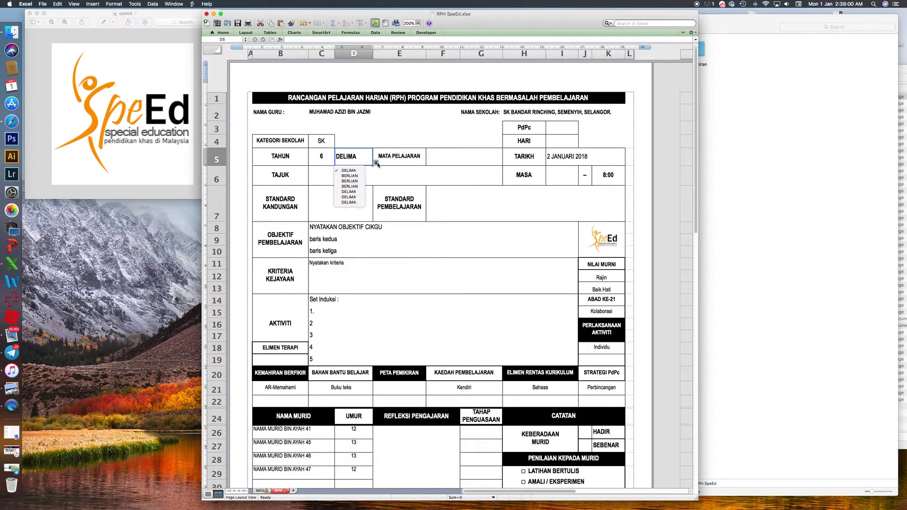
pyautogui.click(349, 180)
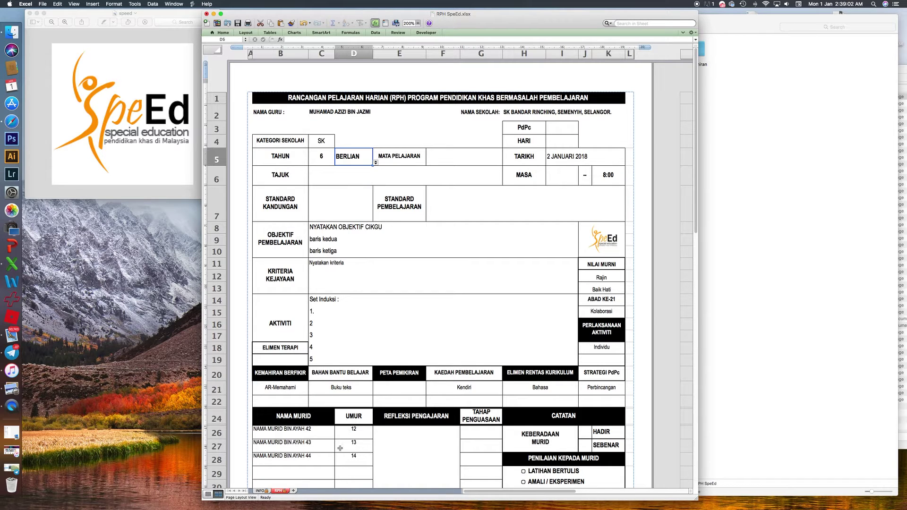
pyautogui.click(376, 163)
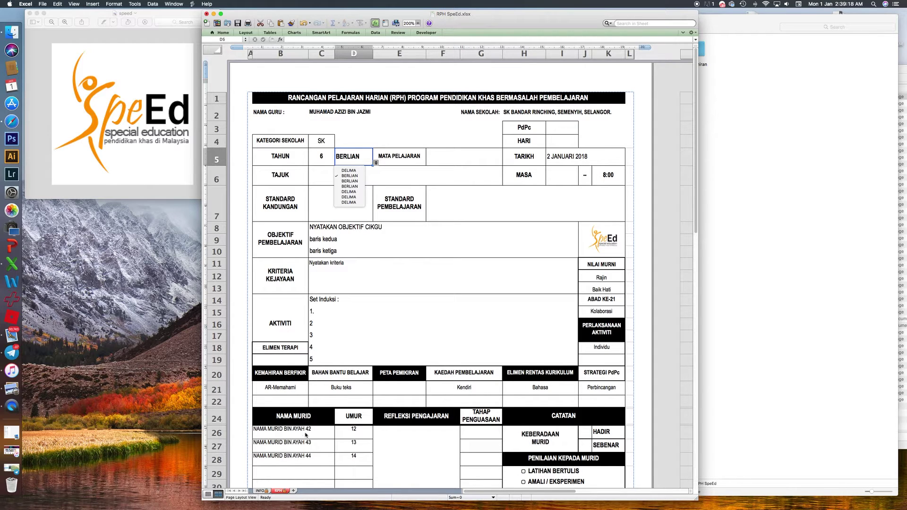
pyautogui.click(362, 171)
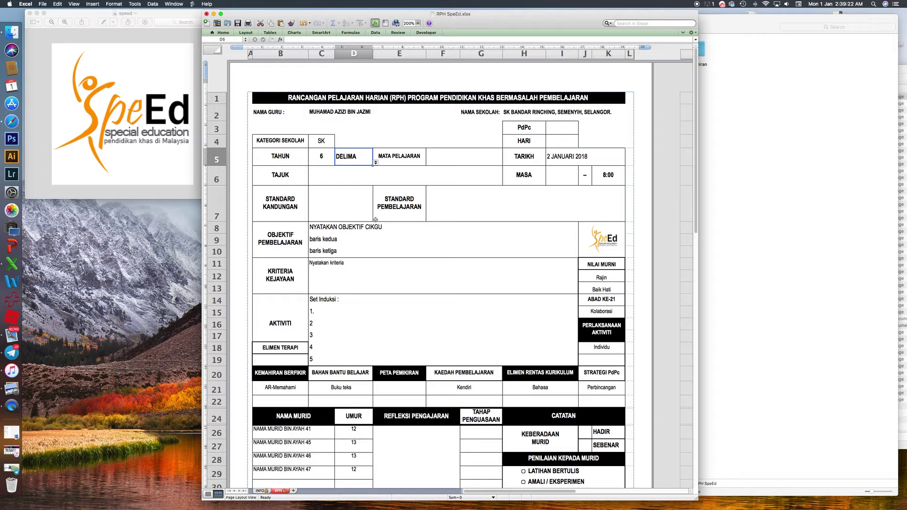
pyautogui.click(375, 163)
pyautogui.click(355, 194)
pyautogui.click(376, 163)
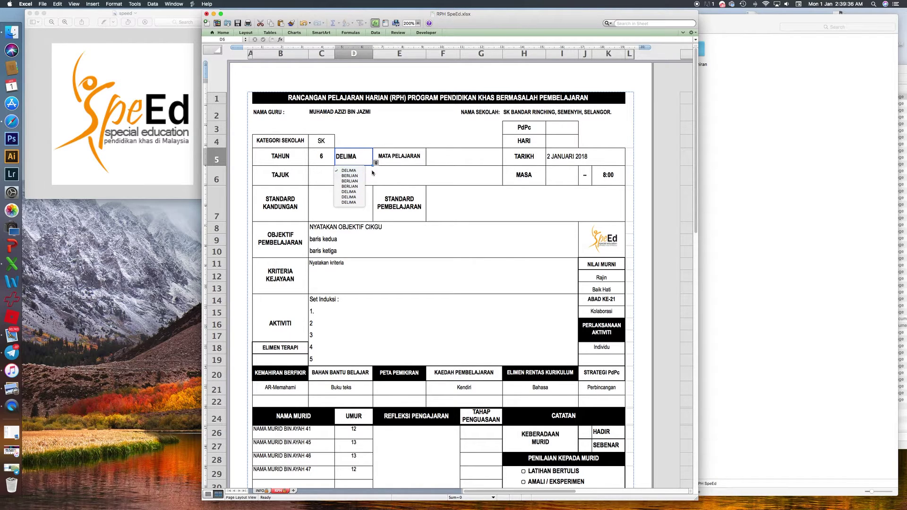
pyautogui.click(367, 165)
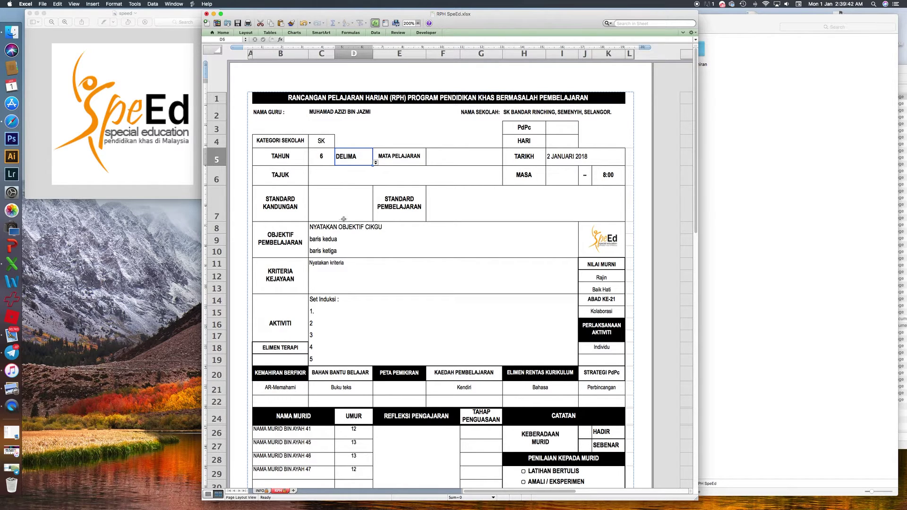
pyautogui.click(328, 157)
pyautogui.click(337, 163)
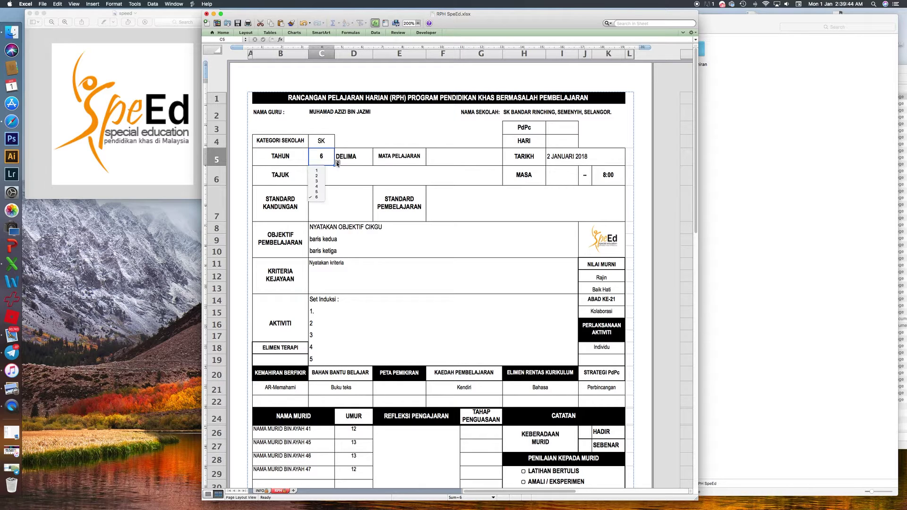
pyautogui.click(317, 186)
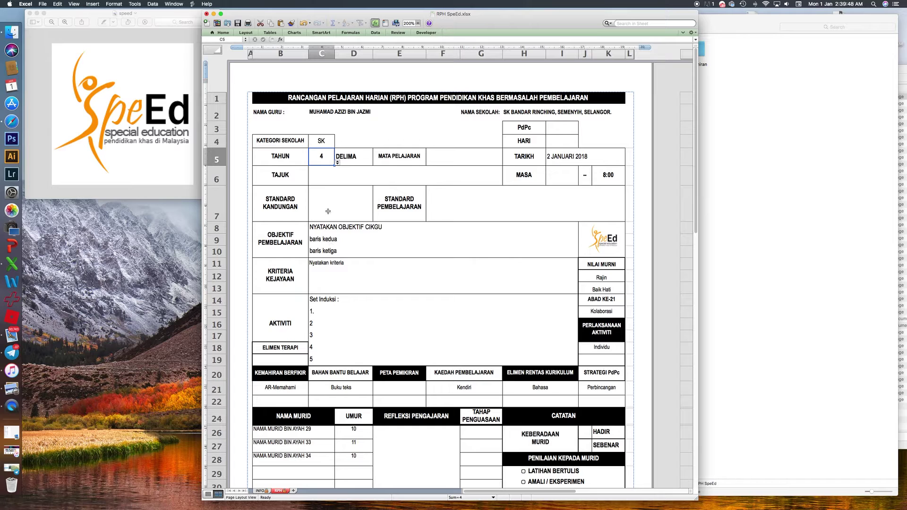
pyautogui.click(337, 163)
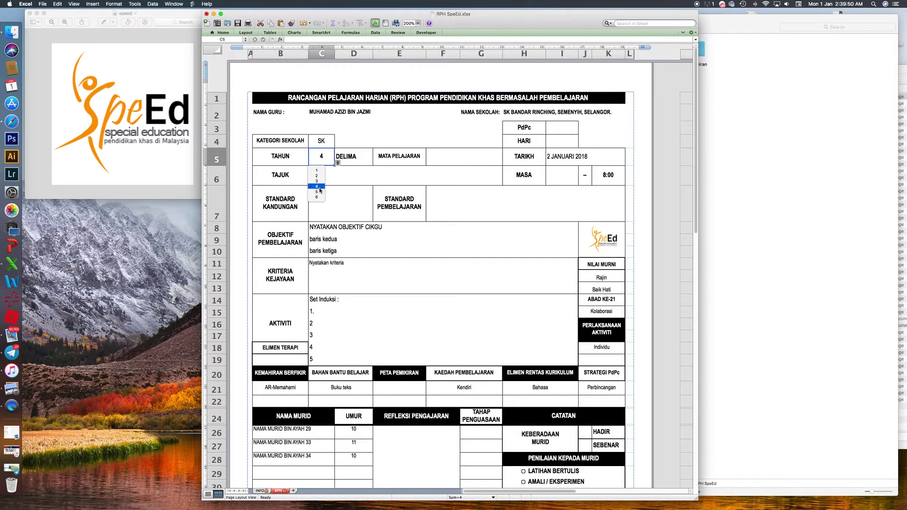
pyautogui.click(320, 182)
pyautogui.click(338, 163)
pyautogui.click(321, 170)
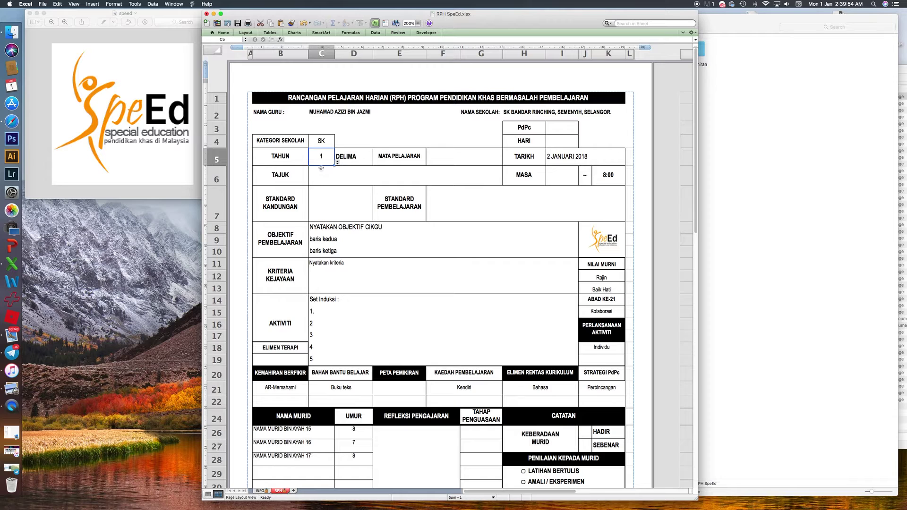
pyautogui.click(338, 163)
pyautogui.click(322, 181)
pyautogui.click(338, 163)
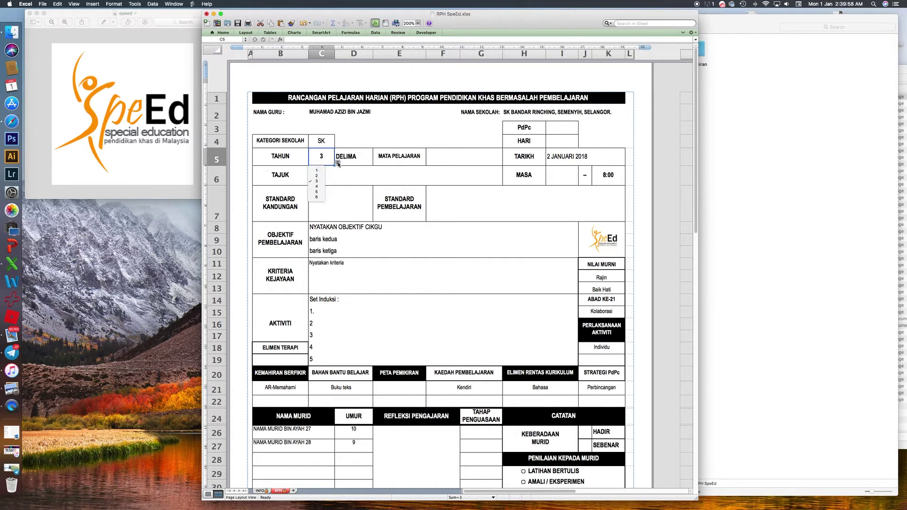
pyautogui.click(320, 196)
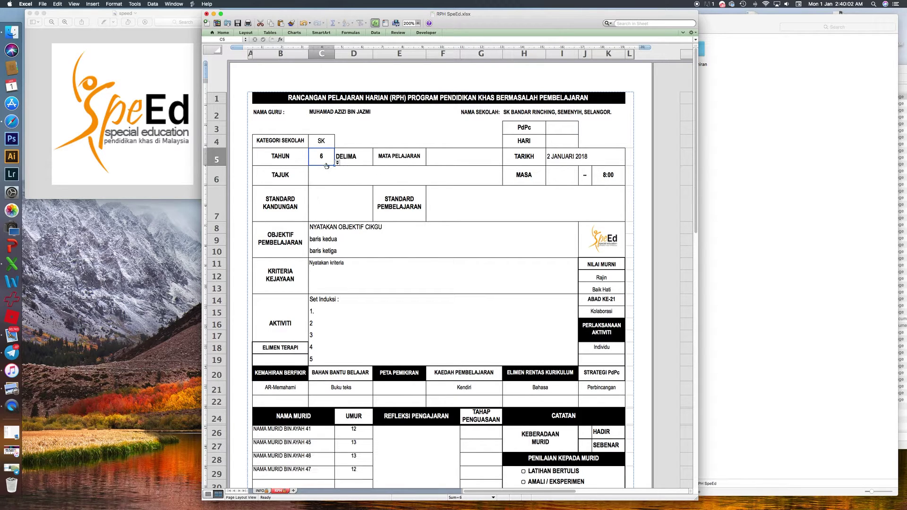
pyautogui.click(407, 160)
pyautogui.click(452, 162)
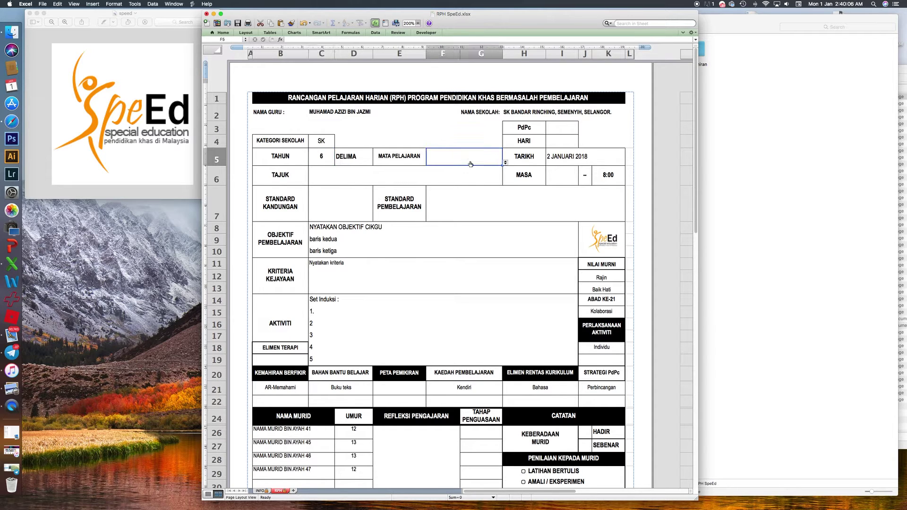
pyautogui.click(505, 162)
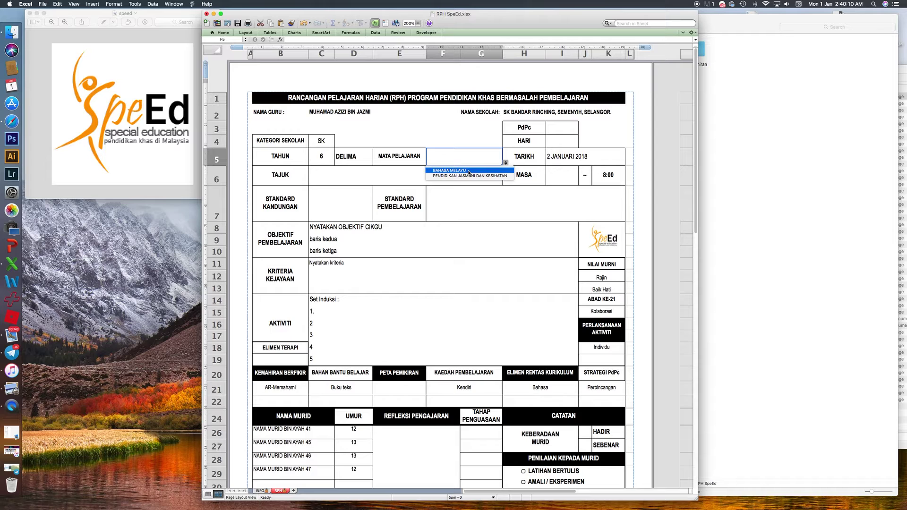
# Step: Choose BAHASA MELAYU as the subject and look over its TAJUK topic list
pyautogui.click(468, 170)
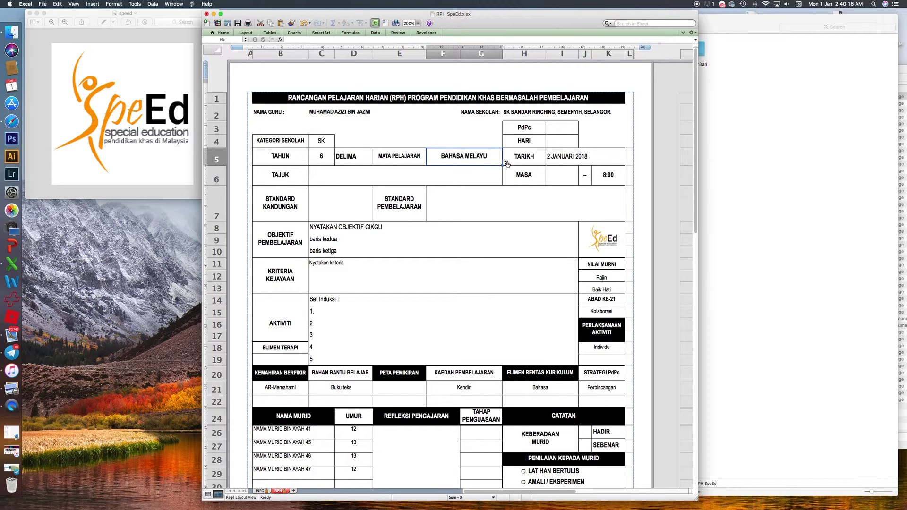
pyautogui.click(359, 175)
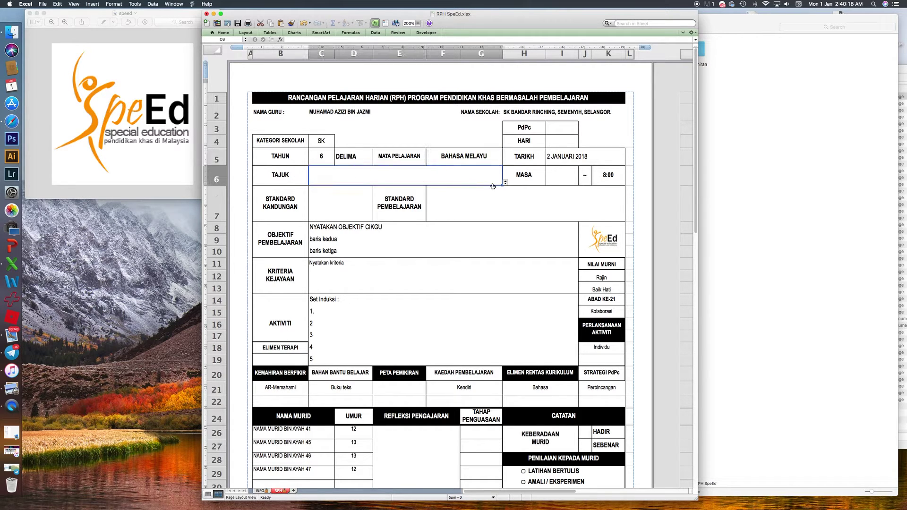
pyautogui.click(504, 182)
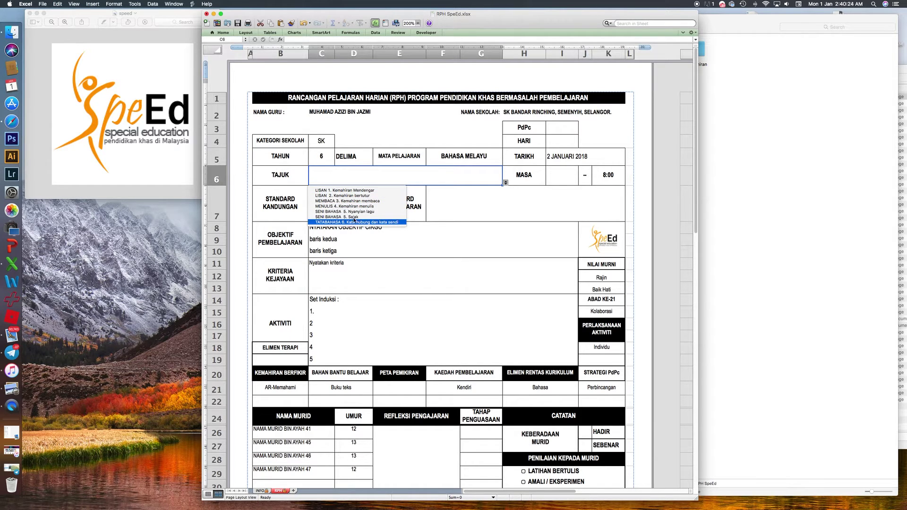
pyautogui.click(368, 182)
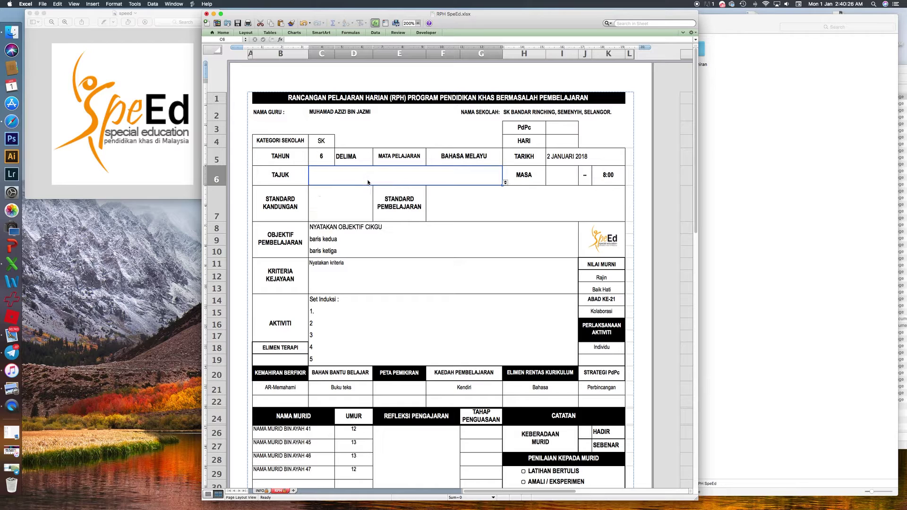
# Step: Change the subject to PENDIDIKAN JASMANI DAN KESIHATAN and show its TAJUK topics
pyautogui.click(451, 159)
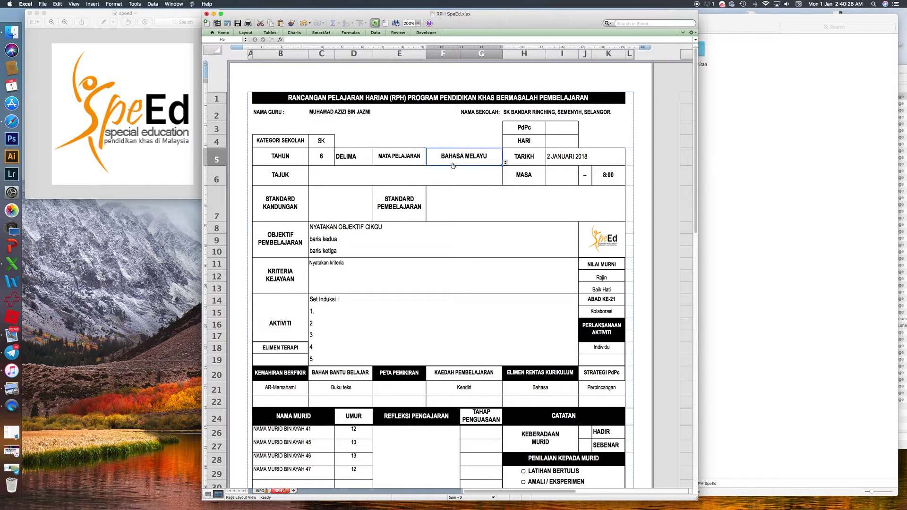
pyautogui.click(505, 163)
pyautogui.click(472, 176)
pyautogui.click(485, 179)
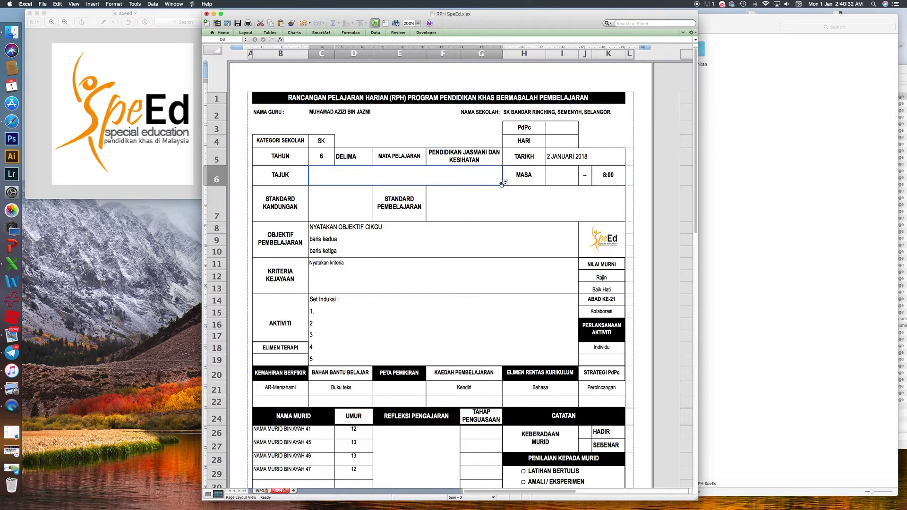
pyautogui.click(505, 182)
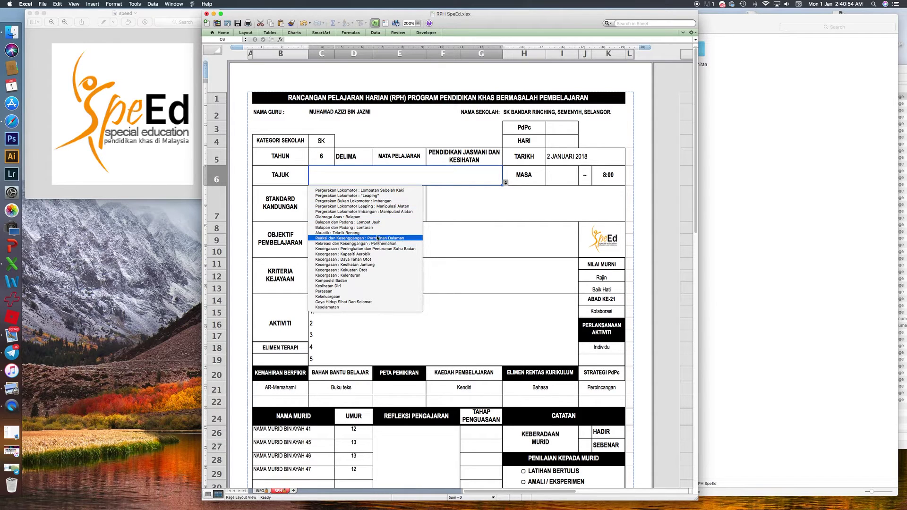
# Step: Set C6's TAJUK to Akuatik : Teknik Renang and recheck the choice in the list
pyautogui.press('Escape')
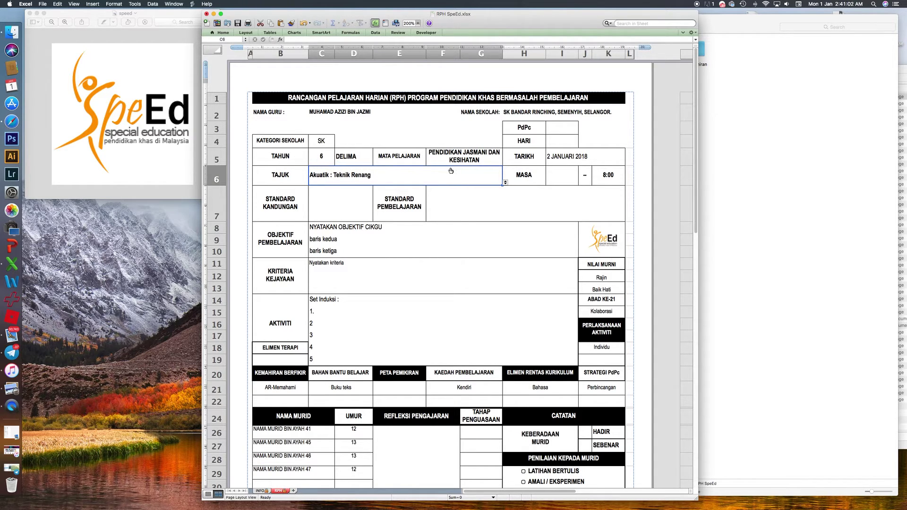
pyautogui.click(504, 182)
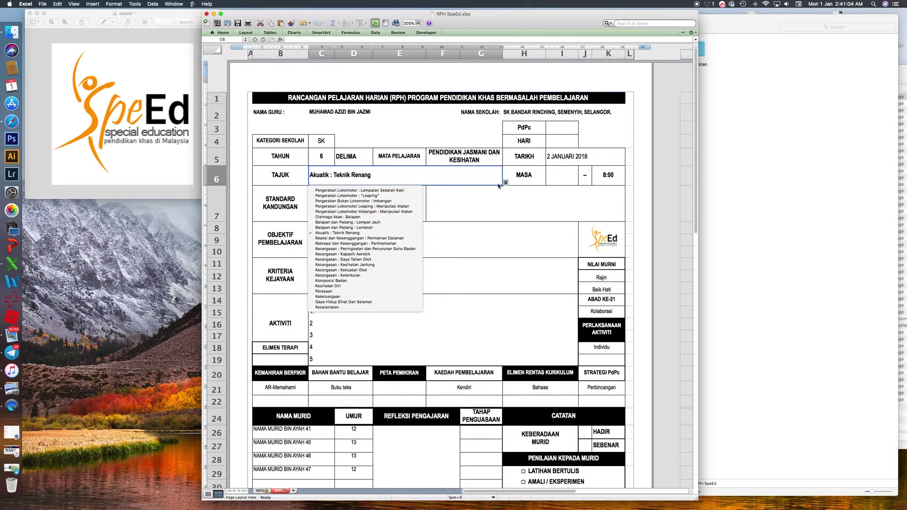
pyautogui.click(388, 179)
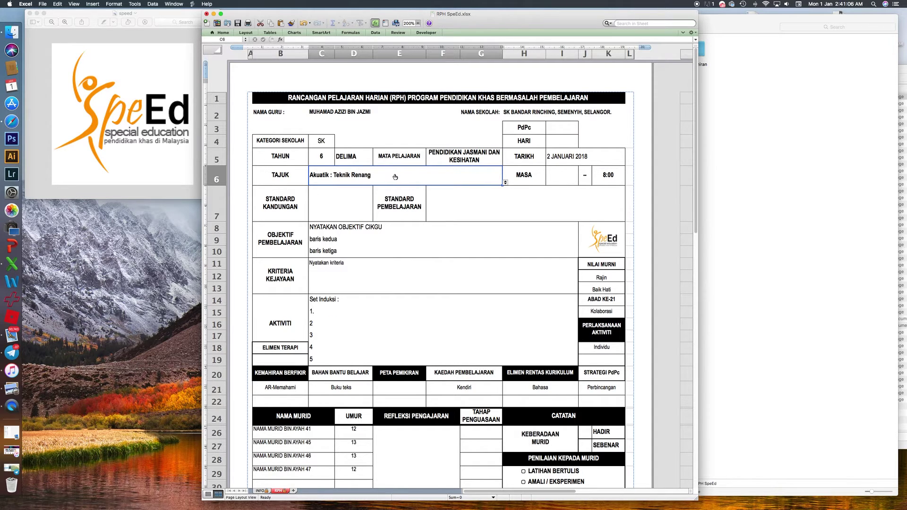
pyautogui.click(436, 201)
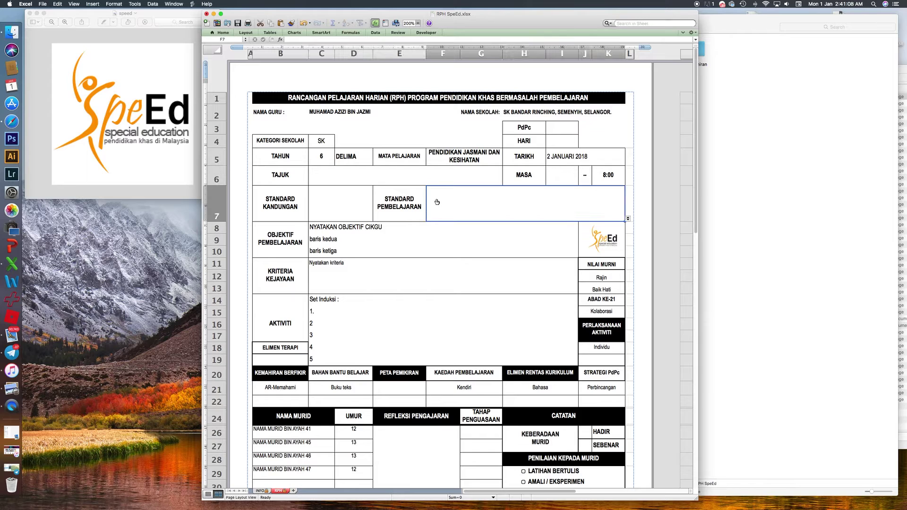
# Step: Clear the subject, TAJUK and STANDARD KANDUNGAN entries, leaving the learning standard unchanged
pyautogui.click(451, 162)
pyautogui.press('BackSpace')
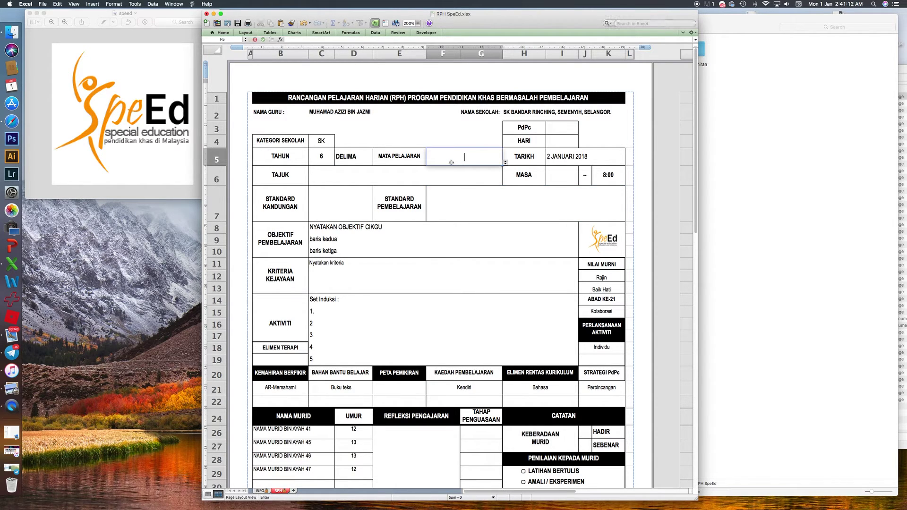
pyautogui.click(470, 176)
pyautogui.click(505, 183)
pyautogui.click(319, 198)
pyautogui.click(372, 218)
pyautogui.click(375, 218)
pyautogui.click(316, 226)
pyautogui.click(439, 218)
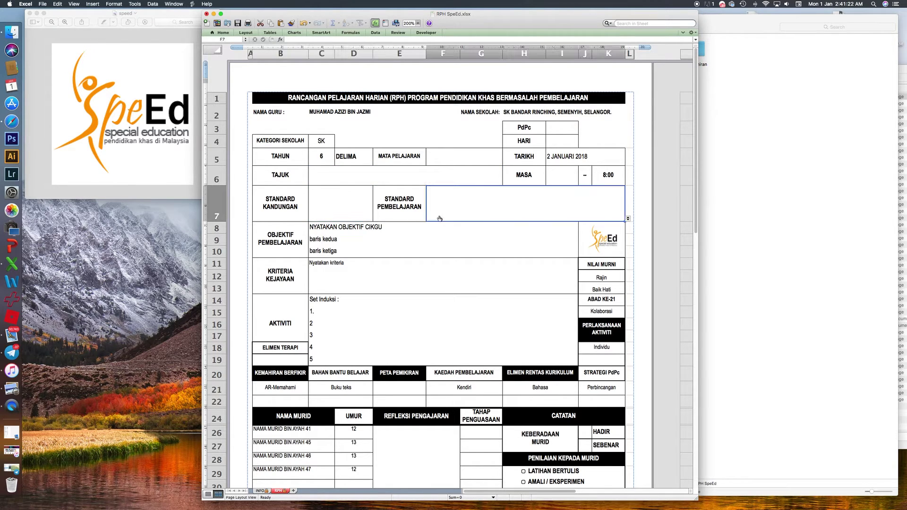
pyautogui.click(628, 219)
pyautogui.click(432, 232)
# Step: Set the subject to PENDIDIKAN JASMANI DAN KESIHATAN and preview its topic choices
pyautogui.click(456, 160)
pyautogui.click(505, 163)
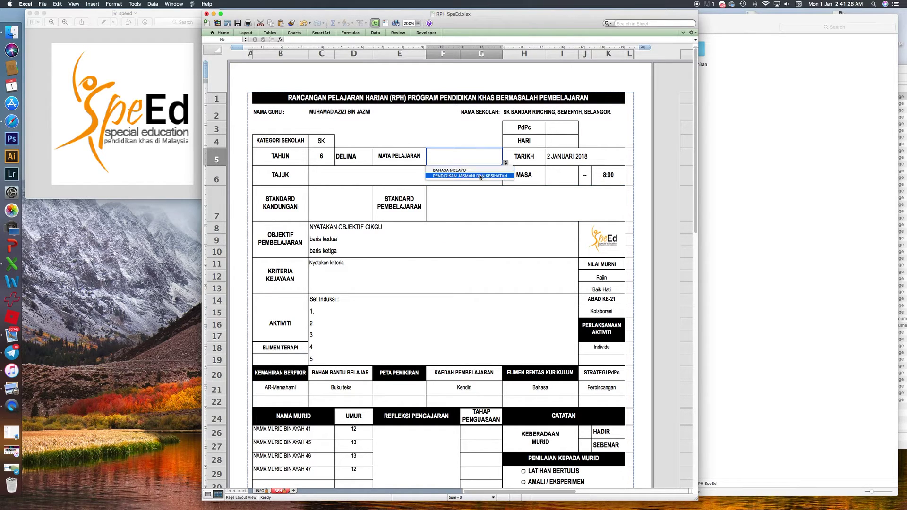
pyautogui.click(480, 175)
pyautogui.click(500, 183)
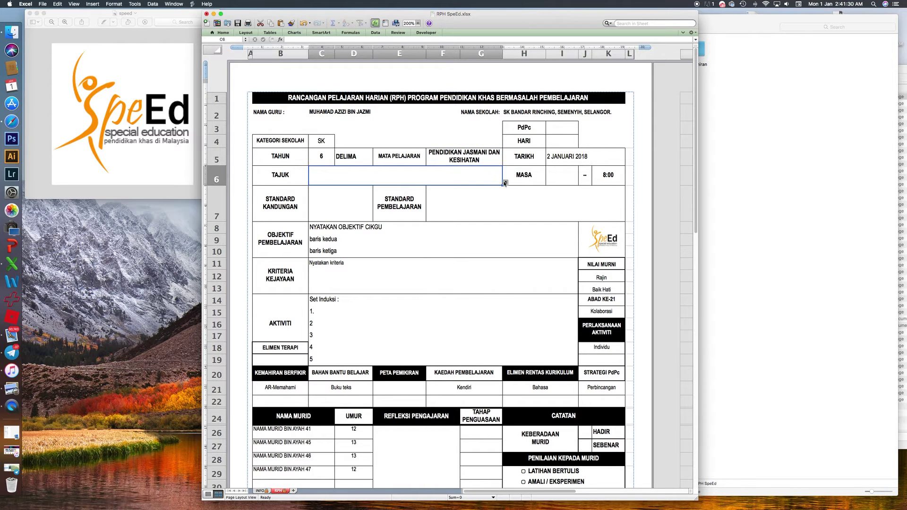
pyautogui.click(504, 183)
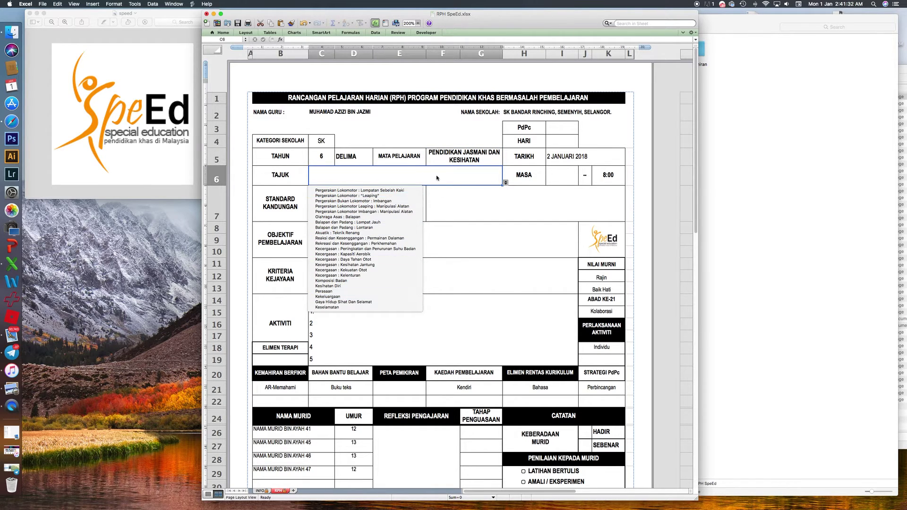
pyautogui.click(419, 177)
# Step: Switch the subject to BAHASA MELAYU and check its language-skill topic list
pyautogui.click(500, 159)
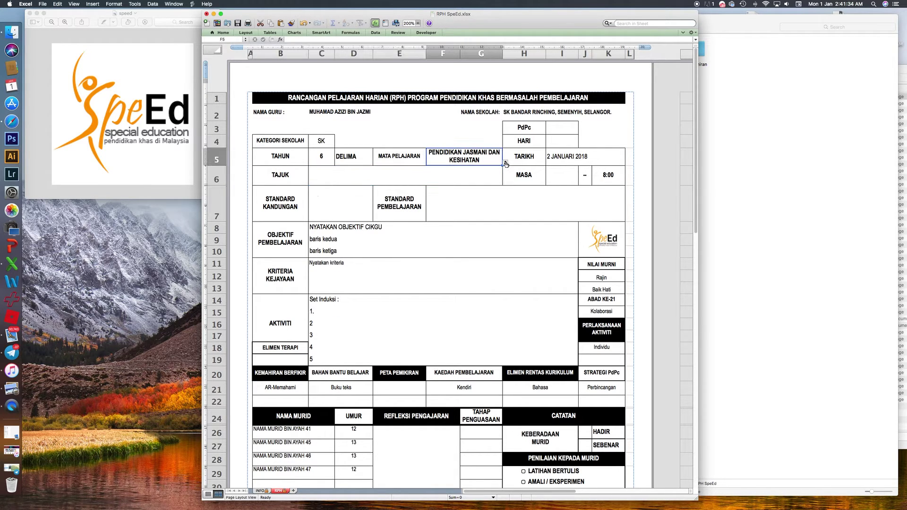
pyautogui.click(505, 164)
pyautogui.click(487, 171)
pyautogui.click(486, 172)
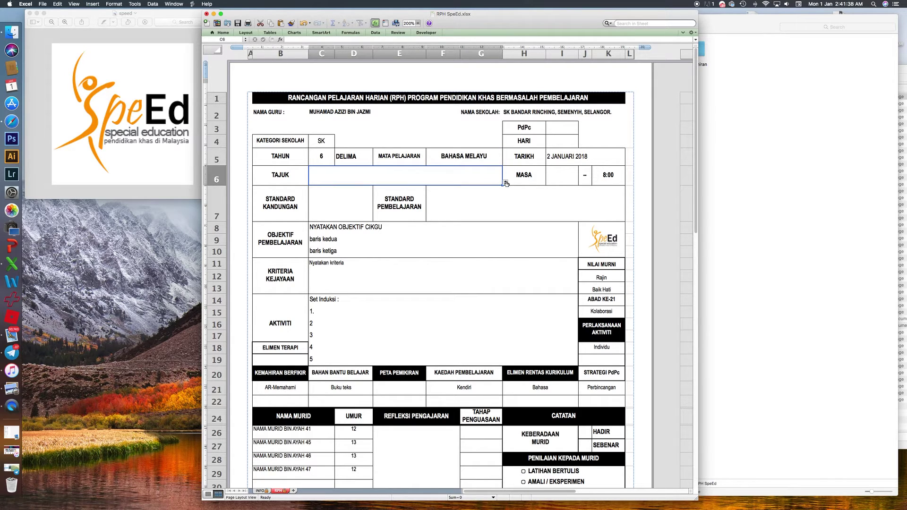
pyautogui.click(505, 183)
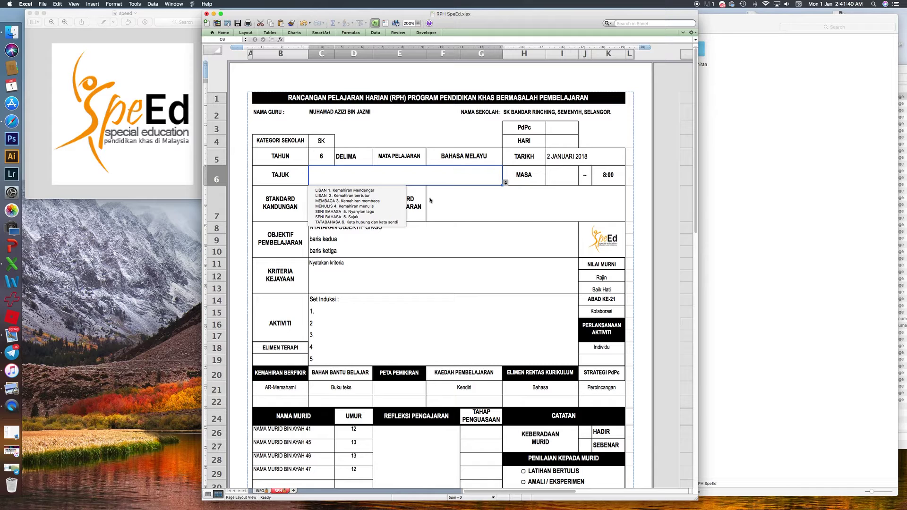
pyautogui.click(491, 158)
pyautogui.click(491, 158)
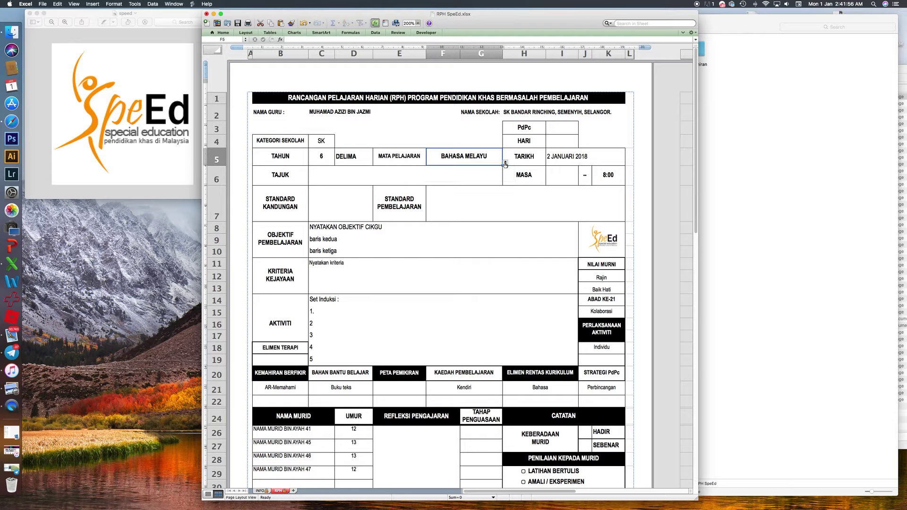
# Step: Leave TAJUK empty and switch the subject to PENDIDIKAN JASMANI DAN KESIHATAN
pyautogui.click(494, 178)
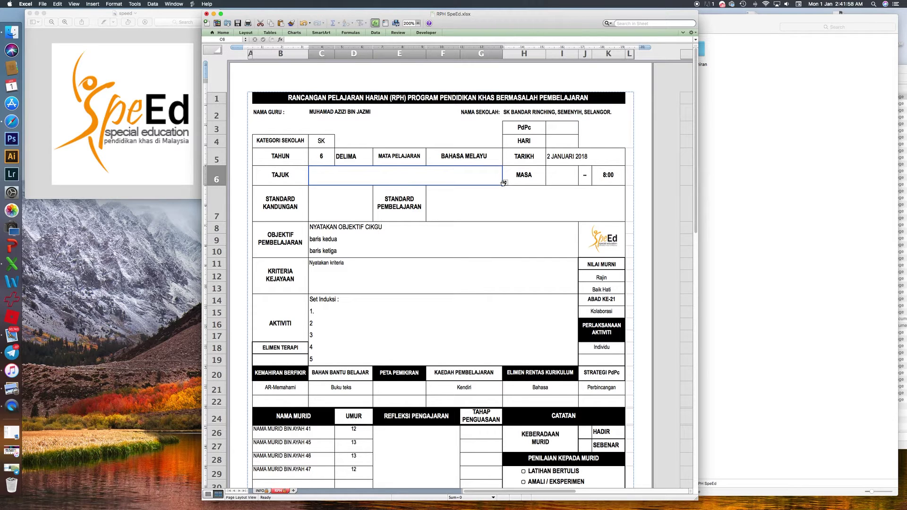
pyautogui.click(503, 182)
pyautogui.click(460, 176)
pyautogui.click(484, 158)
pyautogui.click(505, 163)
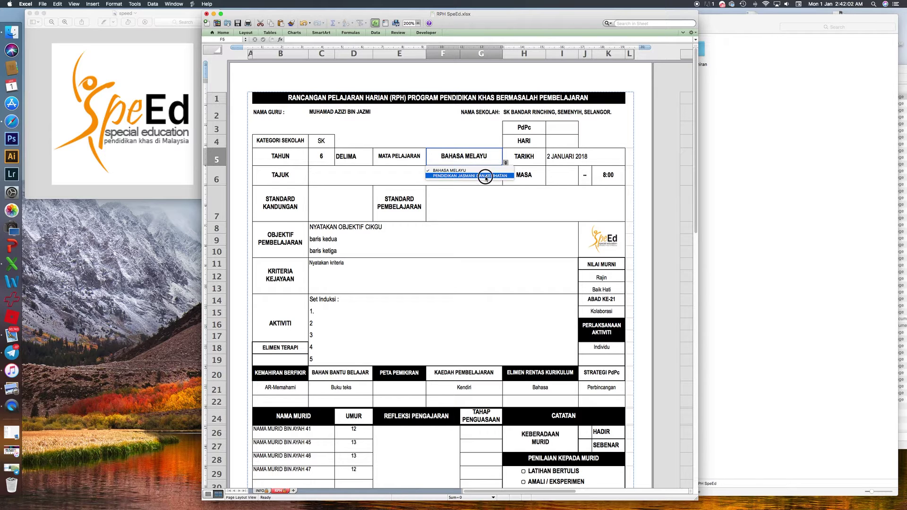
pyautogui.click(485, 176)
# Step: Choose Akuatik : Teknik Renang as the TAJUK topic and recheck the list
pyautogui.click(491, 178)
pyautogui.click(505, 182)
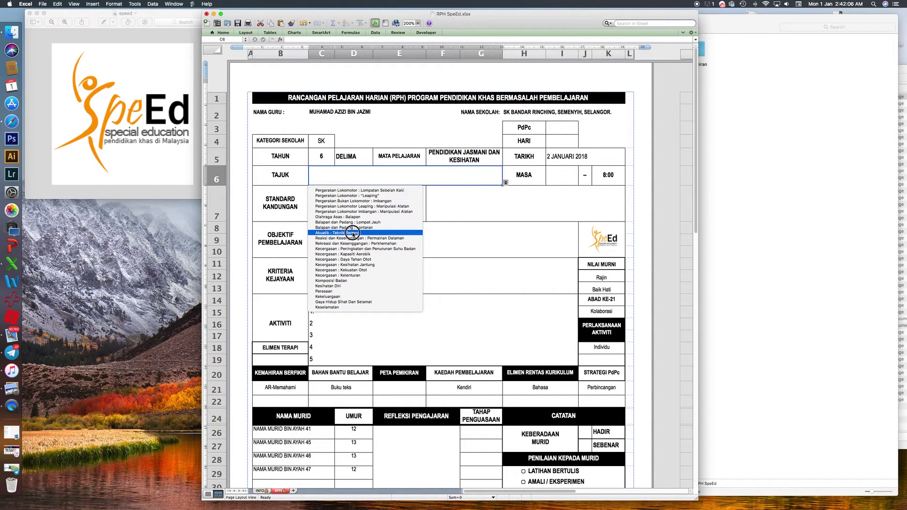
pyautogui.click(353, 233)
pyautogui.click(506, 183)
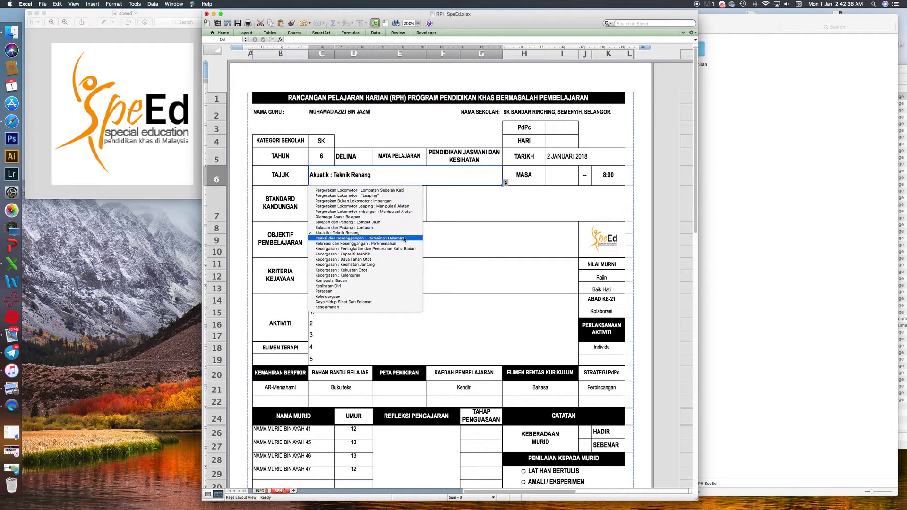
# Step: Set the content standard in C7 to 1.7 Melakukan kemahiran asas renang
pyautogui.click(387, 233)
pyautogui.click(361, 198)
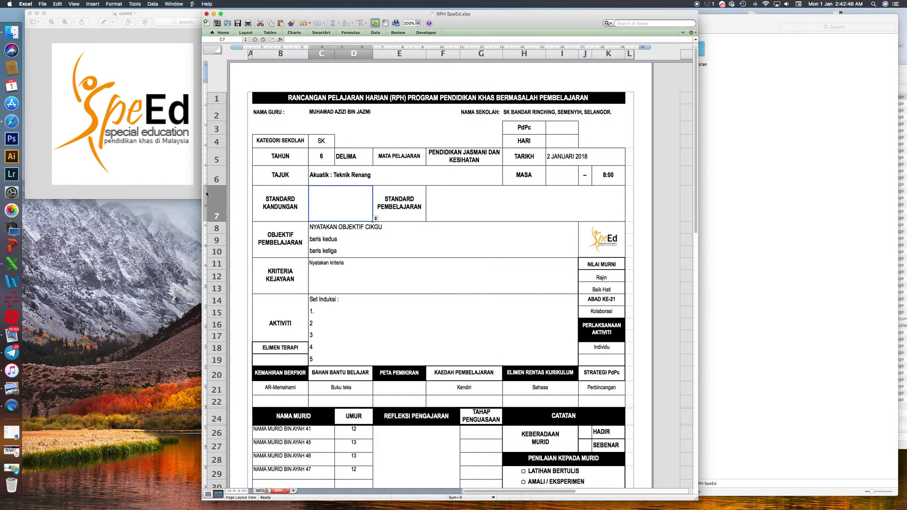
pyautogui.click(399, 179)
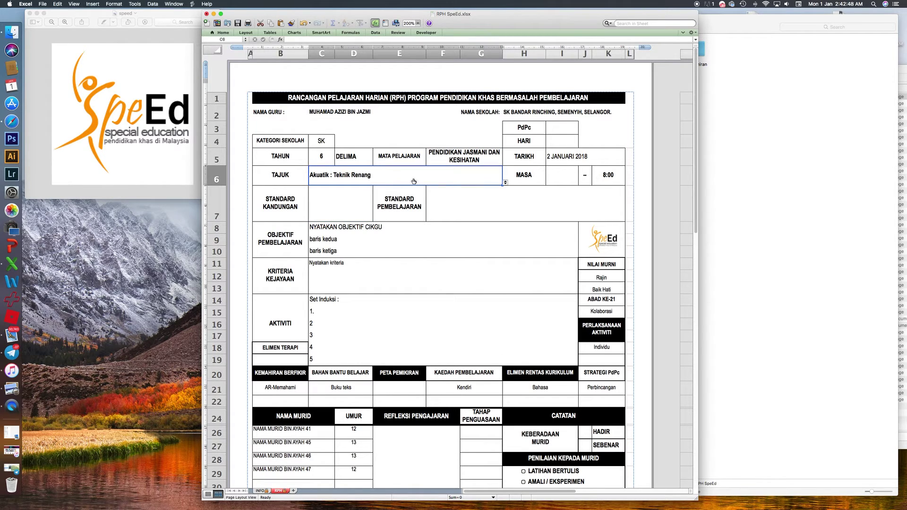
pyautogui.click(599, 215)
pyautogui.click(628, 218)
pyautogui.click(433, 232)
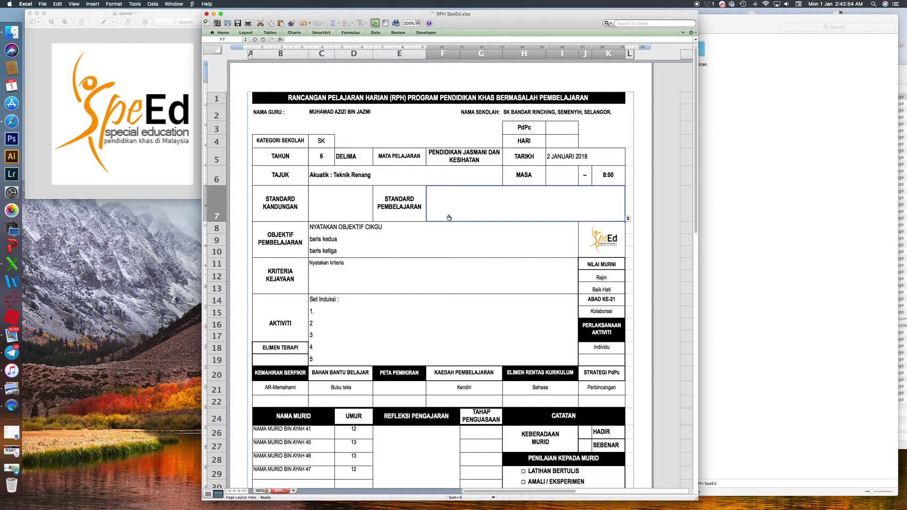
pyautogui.click(329, 207)
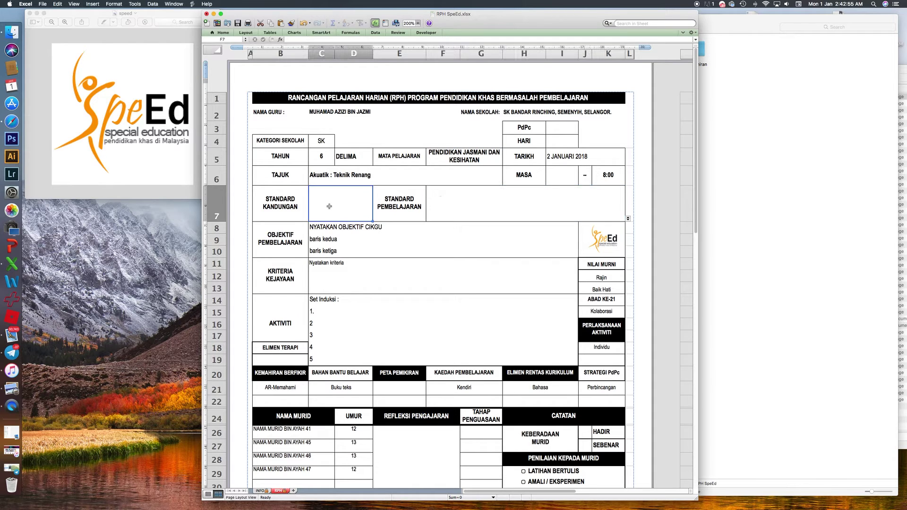
pyautogui.click(375, 219)
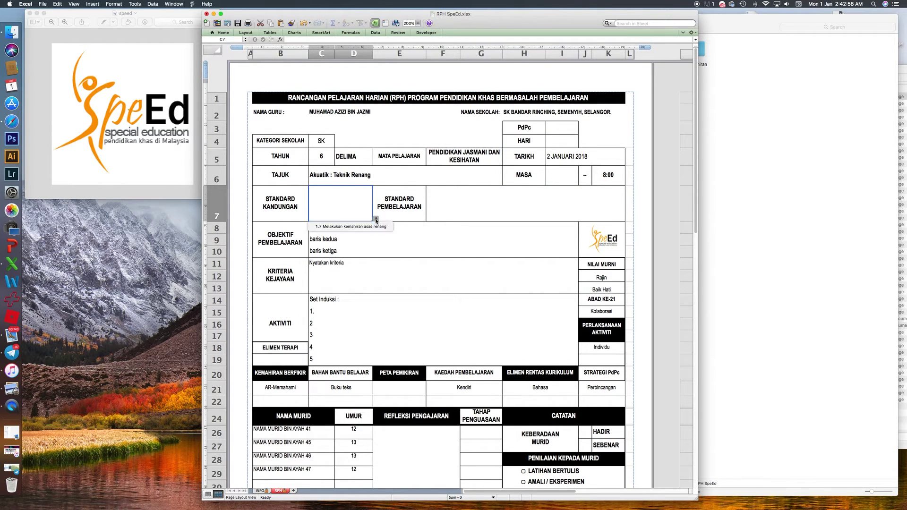
pyautogui.click(348, 227)
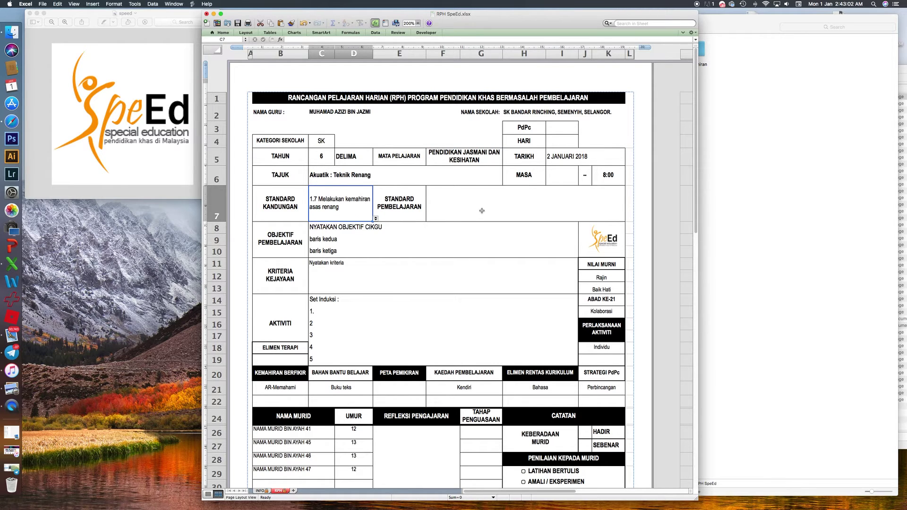
# Step: Set the learning standard in F7 to 1.7.1 apungan cendawan after trying 1.7.4 and 1.7.3
pyautogui.click(504, 212)
pyautogui.click(627, 219)
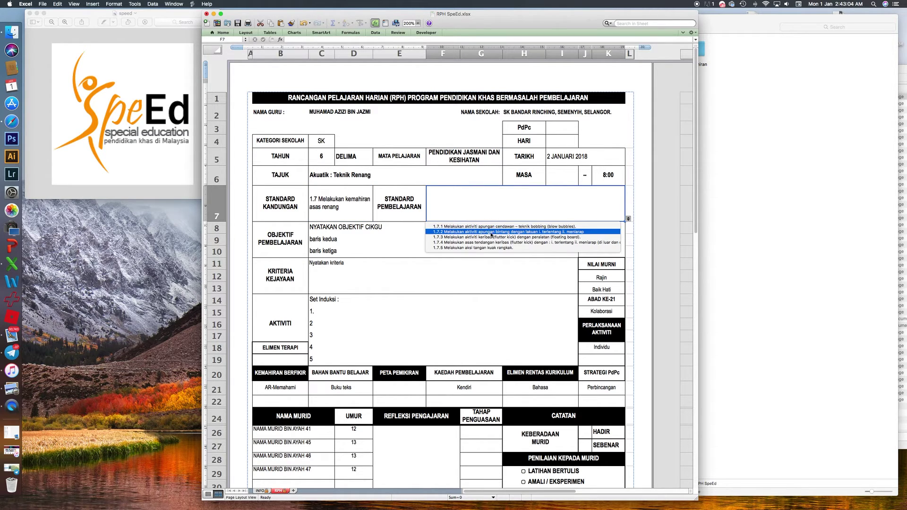
pyautogui.click(514, 244)
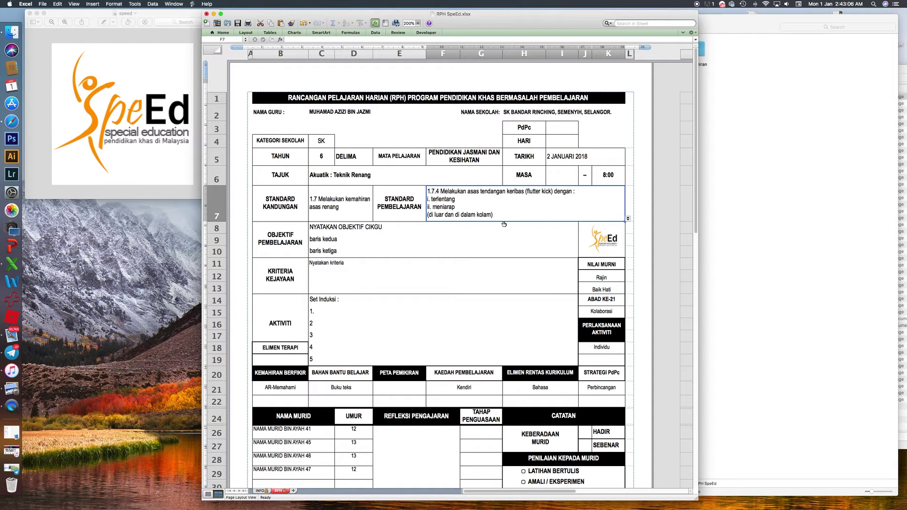
pyautogui.click(628, 219)
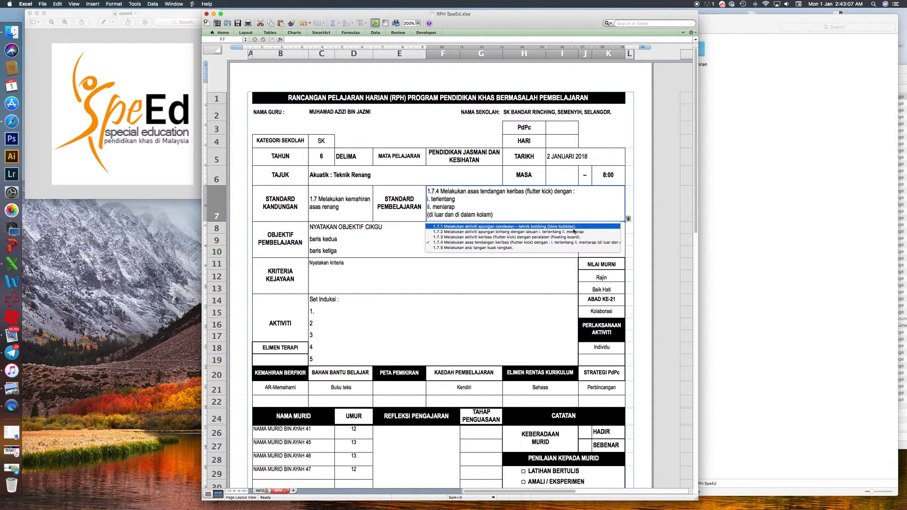
pyautogui.click(504, 241)
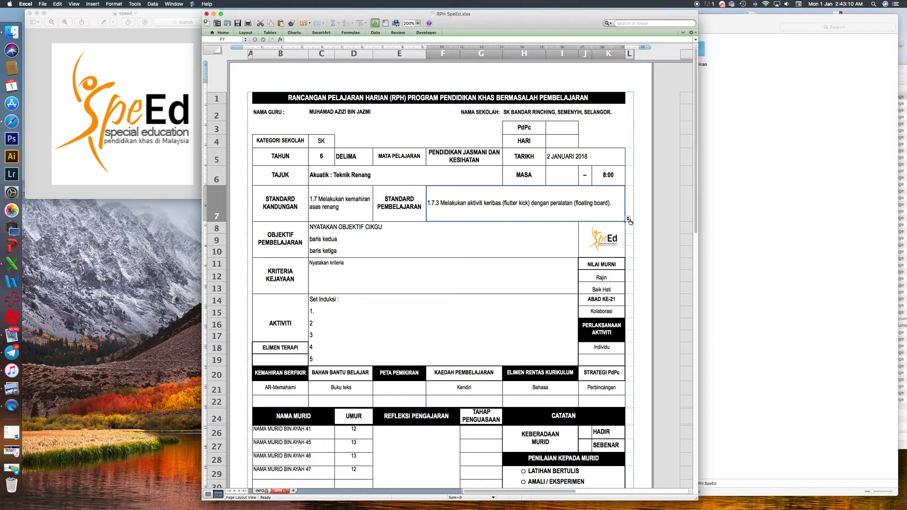
pyautogui.click(627, 218)
pyautogui.click(518, 226)
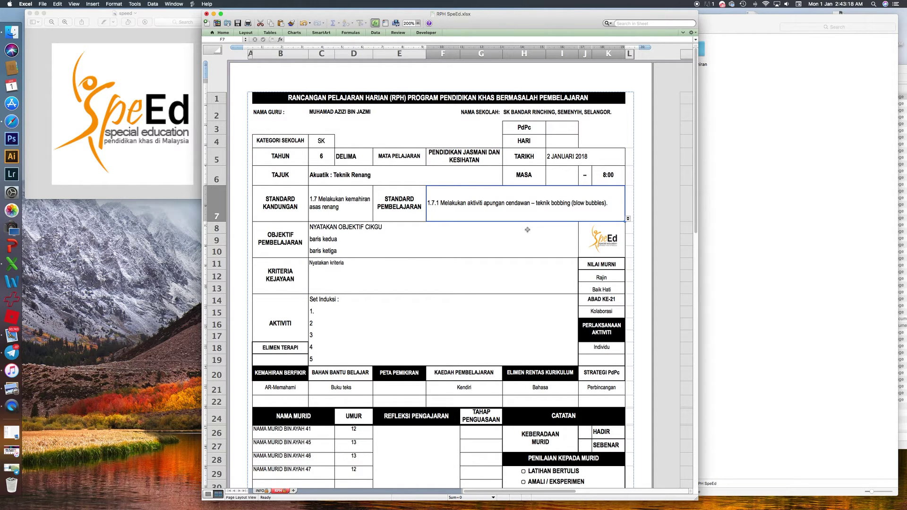
pyautogui.scroll(-2, 527, 230)
pyautogui.scroll(-5, 496, 246)
pyautogui.scroll(3, 448, 264)
pyautogui.scroll(1, 411, 279)
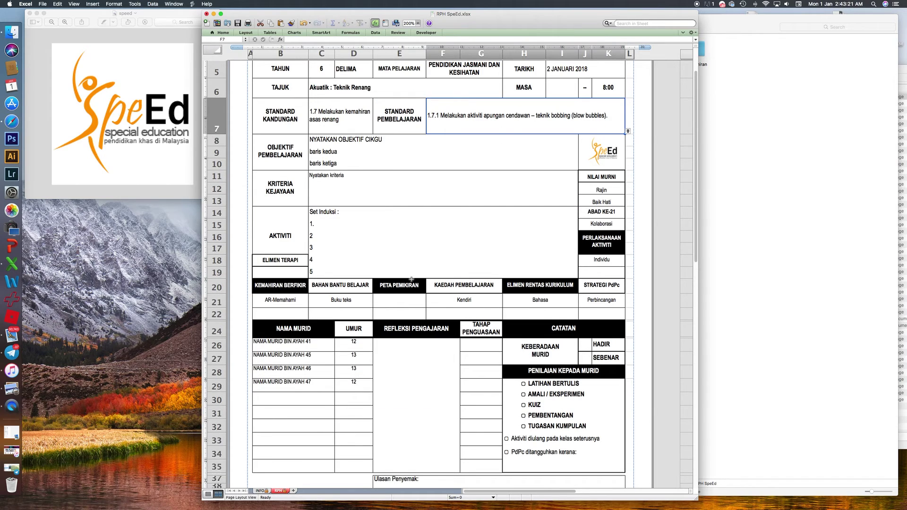
pyautogui.click(339, 152)
pyautogui.click(335, 163)
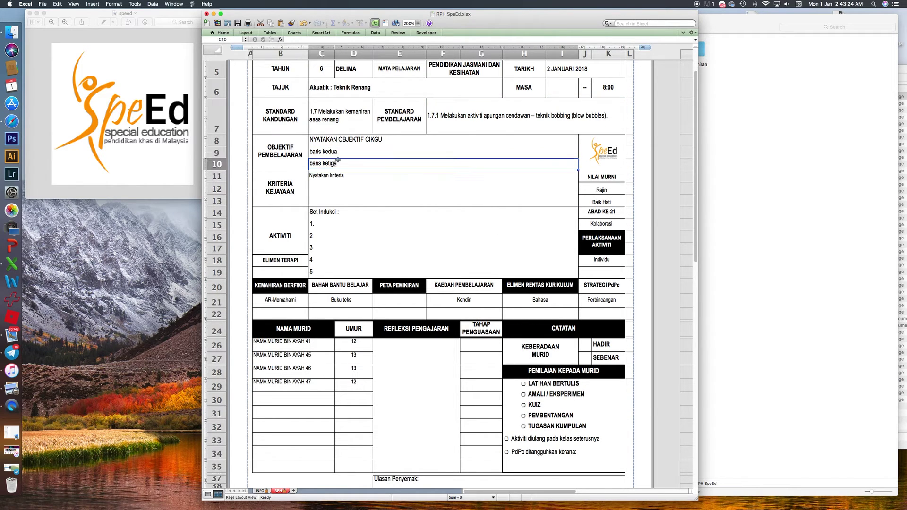
pyautogui.click(342, 153)
pyautogui.click(336, 163)
pyautogui.click(334, 189)
pyautogui.click(333, 201)
pyautogui.click(338, 189)
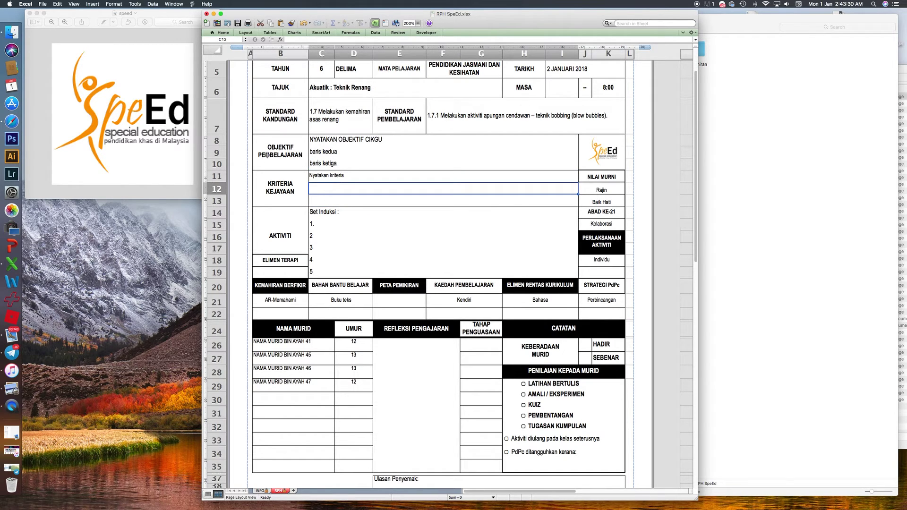
pyautogui.click(339, 227)
pyautogui.click(337, 240)
pyautogui.click(336, 250)
pyautogui.click(337, 261)
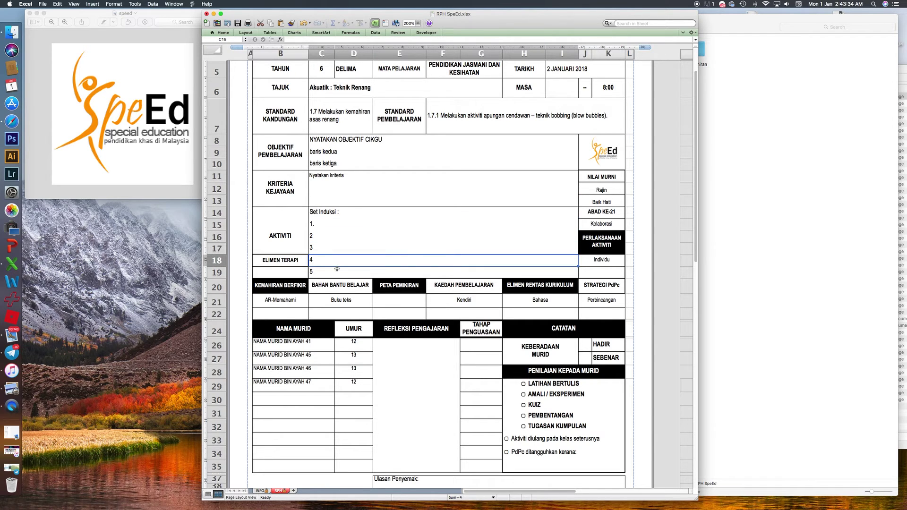
pyautogui.click(337, 272)
pyautogui.click(336, 226)
pyautogui.click(335, 246)
pyautogui.click(332, 258)
pyautogui.click(334, 273)
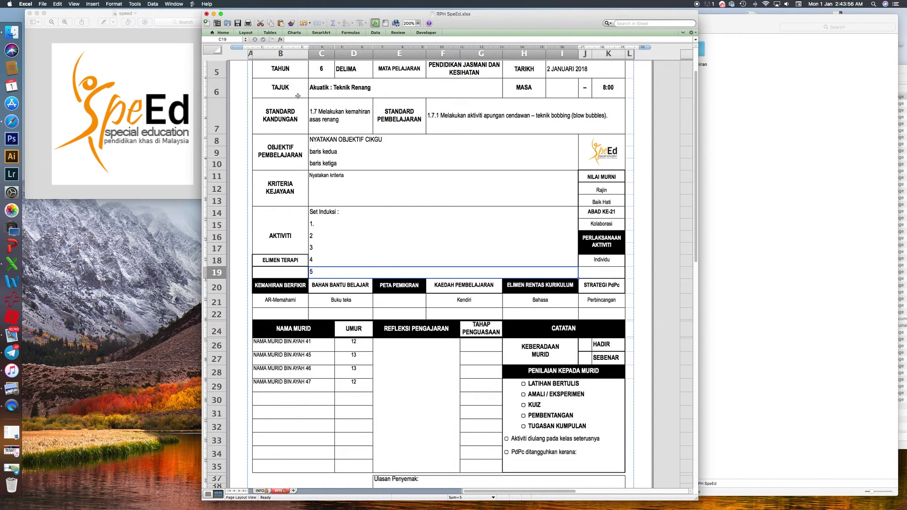
pyautogui.scroll(4, 489, 206)
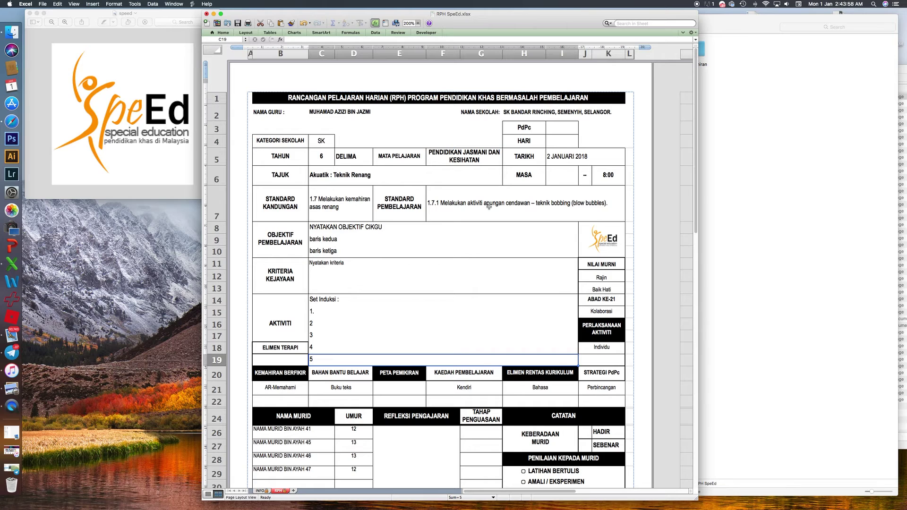